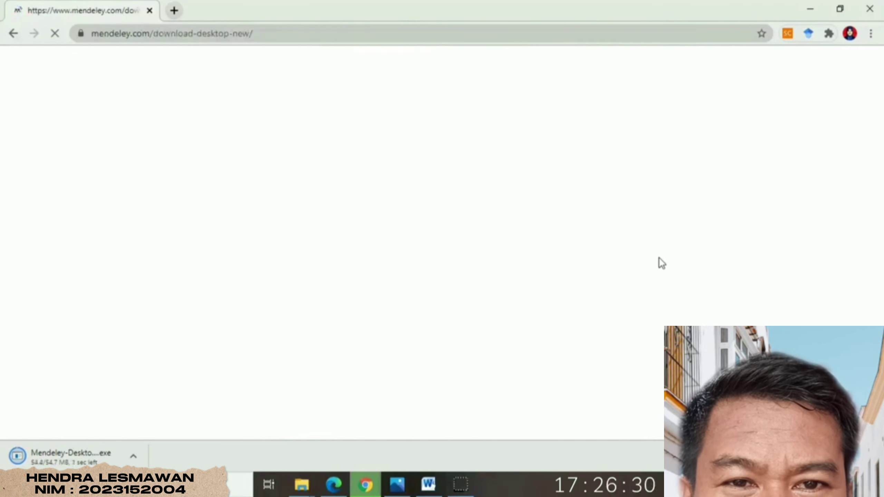
- Download the Mendeley Desktop 1.19.4 installer for Windows from the download page
click(590, 246)
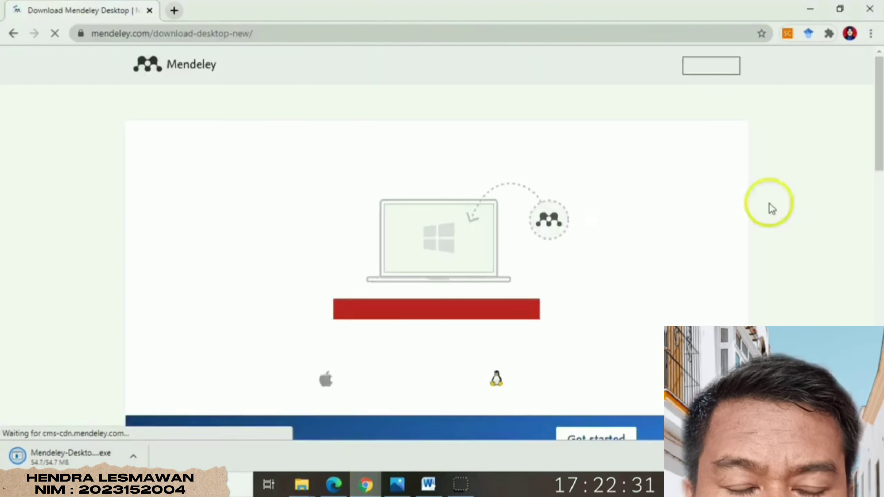
scroll(874, 134, down, 3)
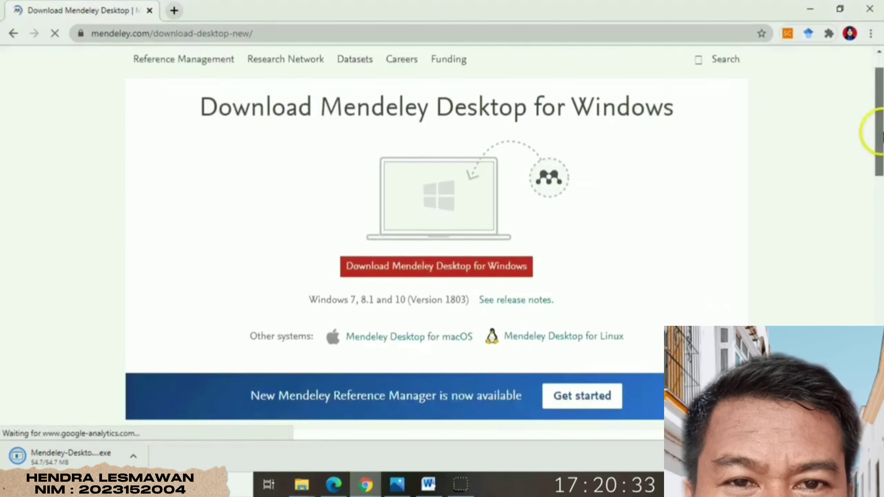
scroll(872, 135, up, 1)
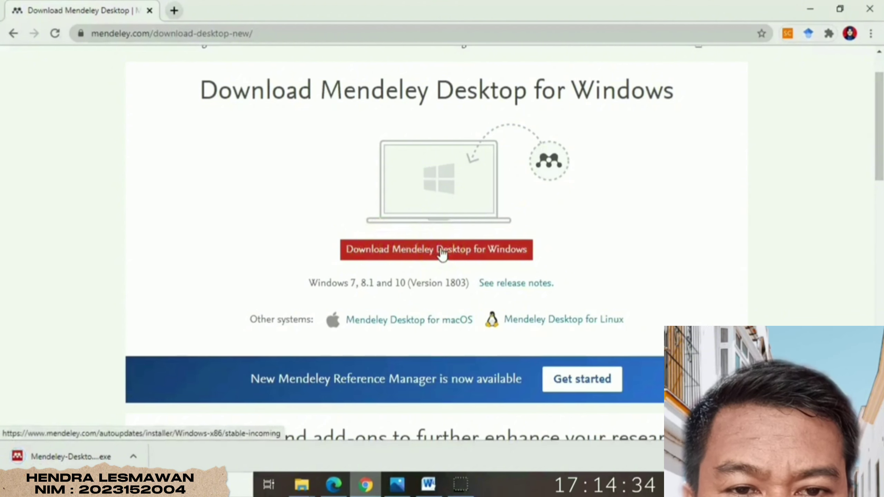
click(442, 250)
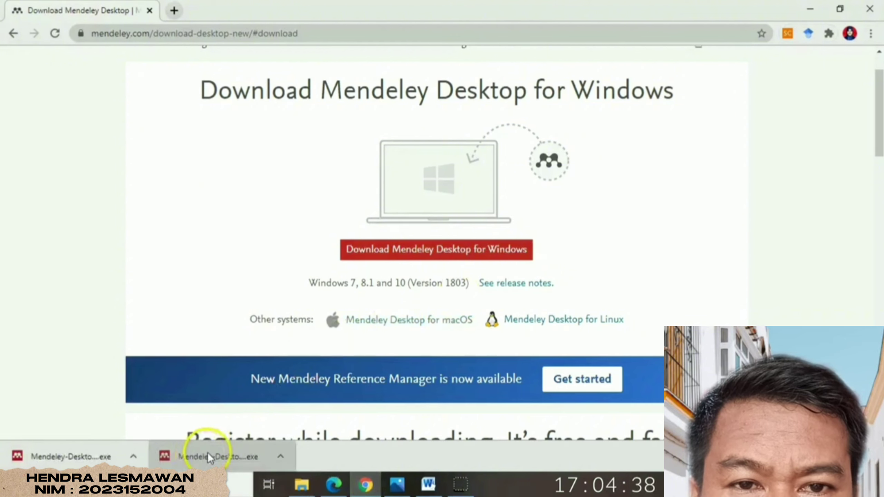
- Run the downloaded installer and install Mendeley Desktop with the default location and Start menu folder
click(208, 455)
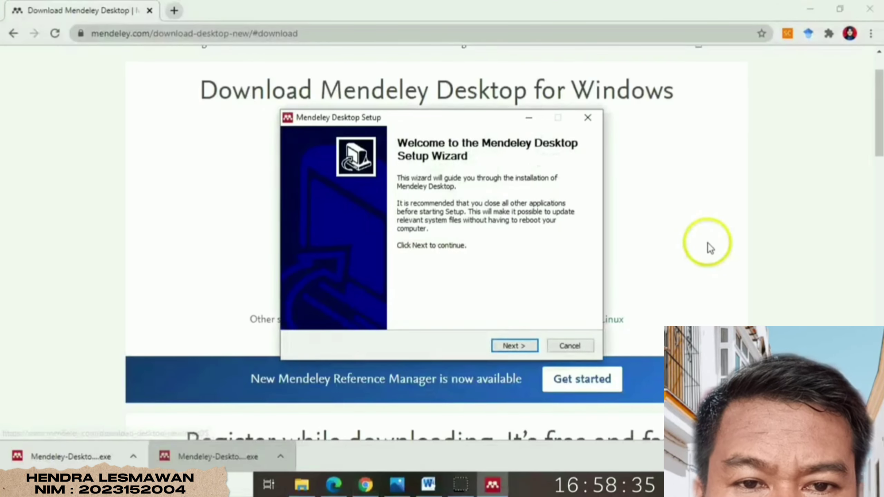
key(Return)
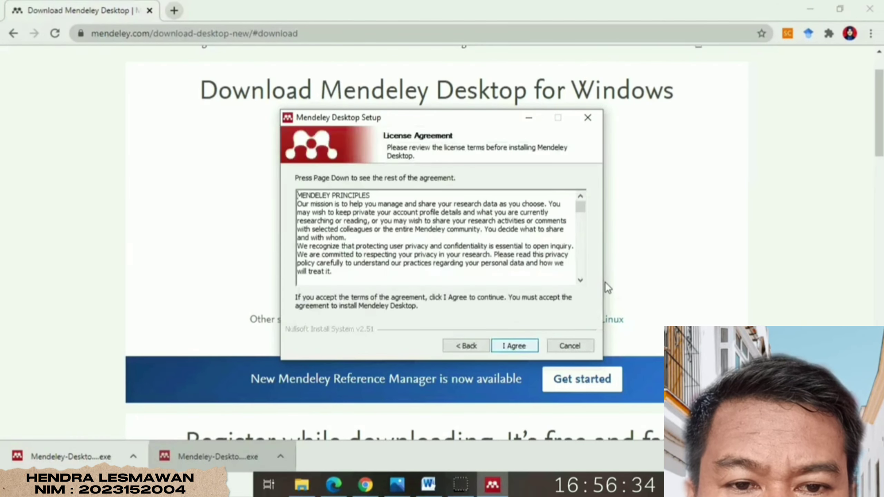
key(Return)
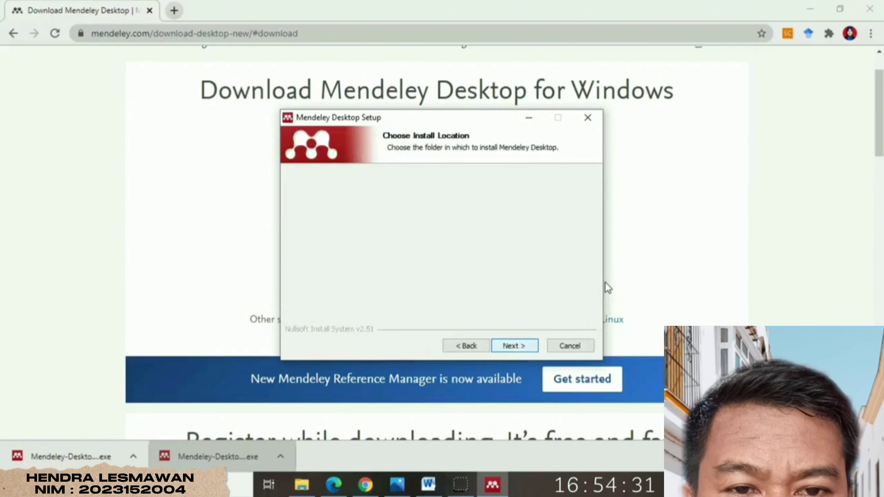
key(Return)
click(512, 346)
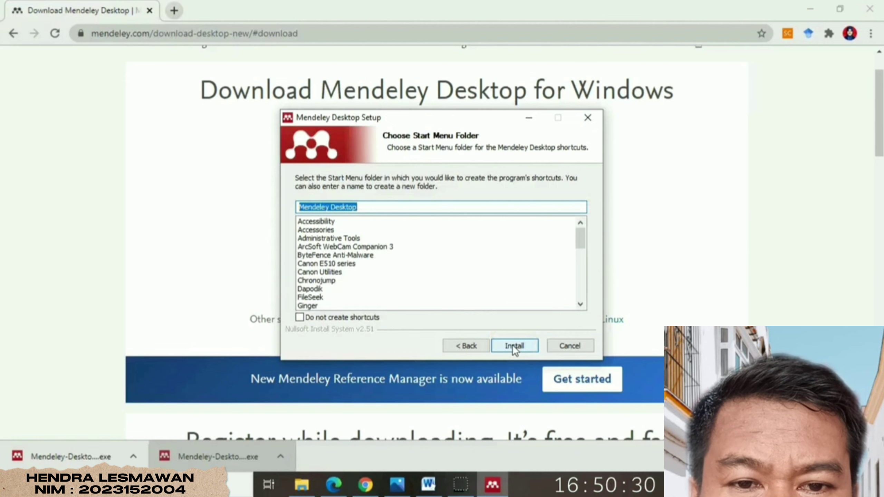
click(513, 346)
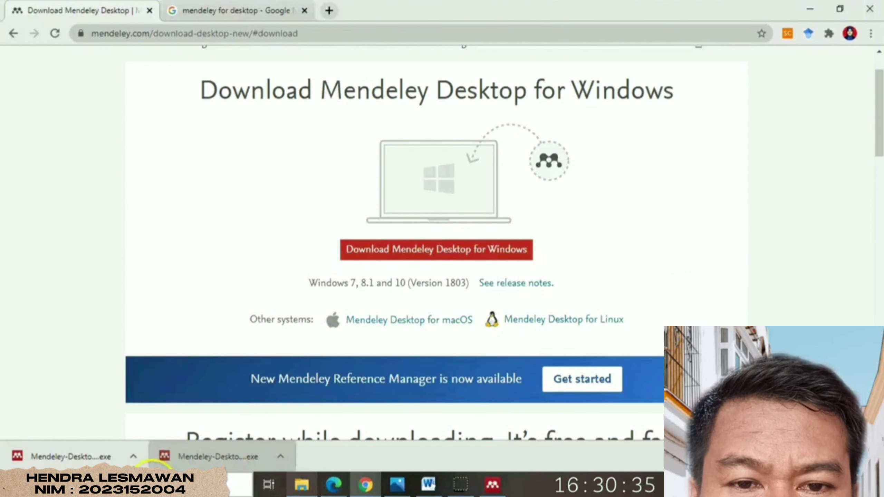
- Find Mendeley Desktop through Windows search with 'MENDELEY' and launch it
click(240, 485)
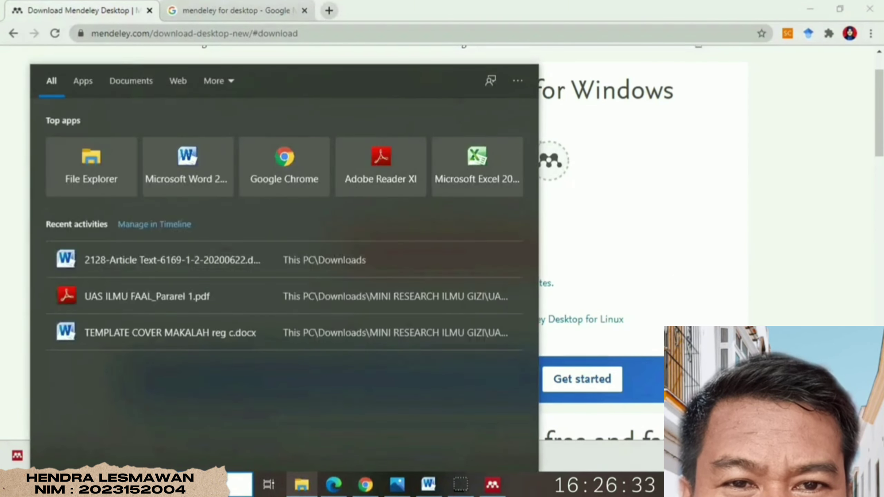
text(MENDELE)
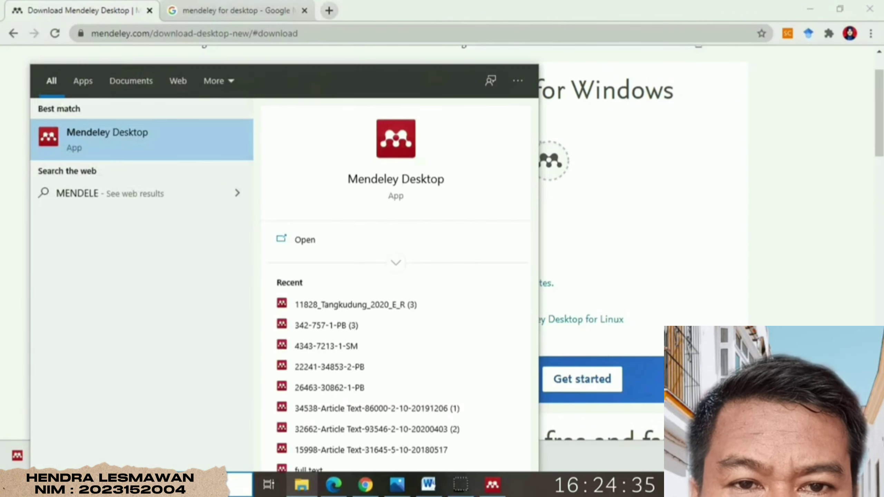
text(Y)
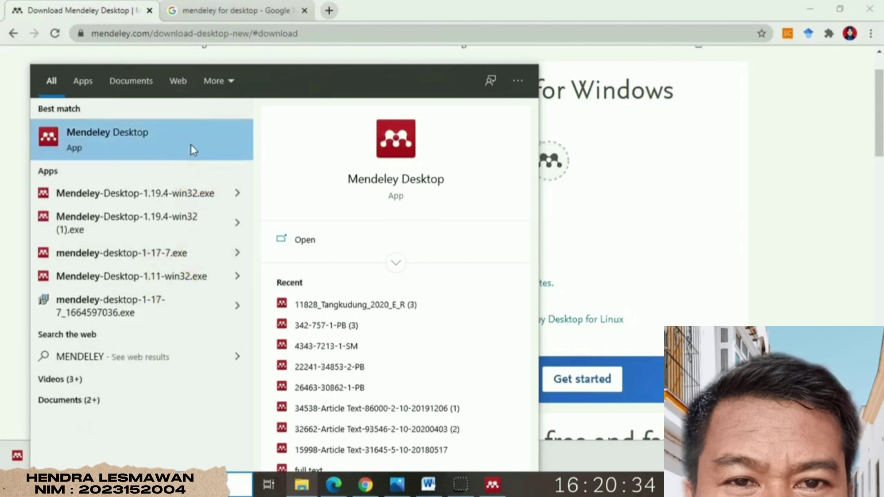
click(170, 144)
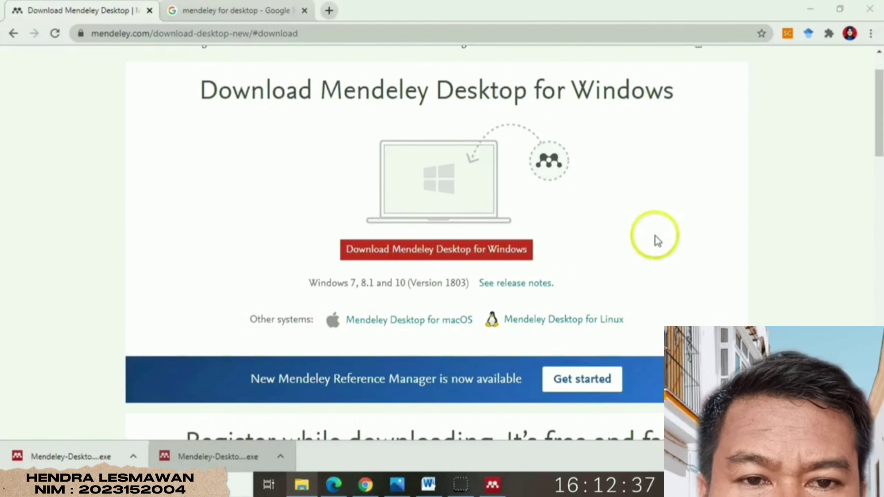
- Dismiss the already-running notice and choose Register in the Mendeley sign-in window
click(493, 483)
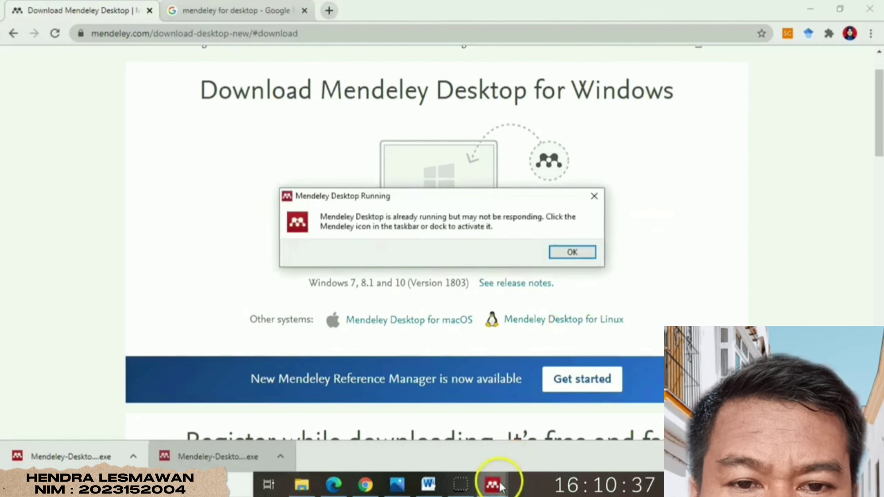
click(580, 252)
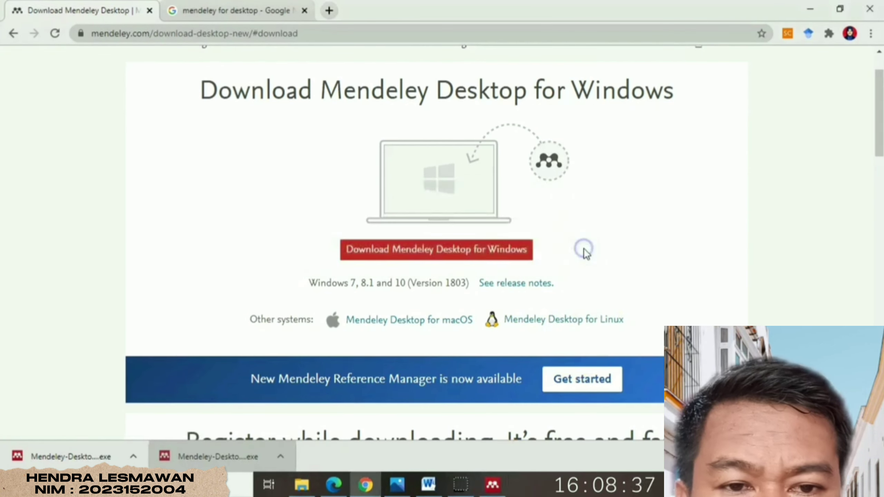
click(493, 481)
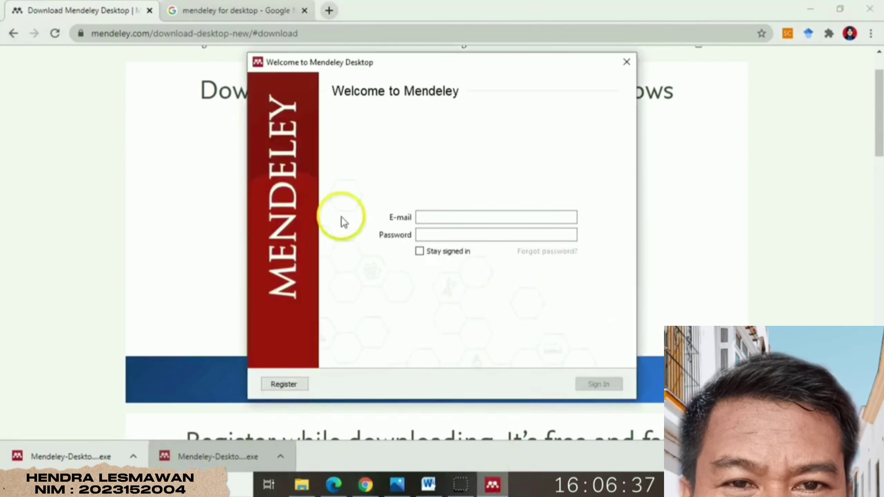
click(286, 384)
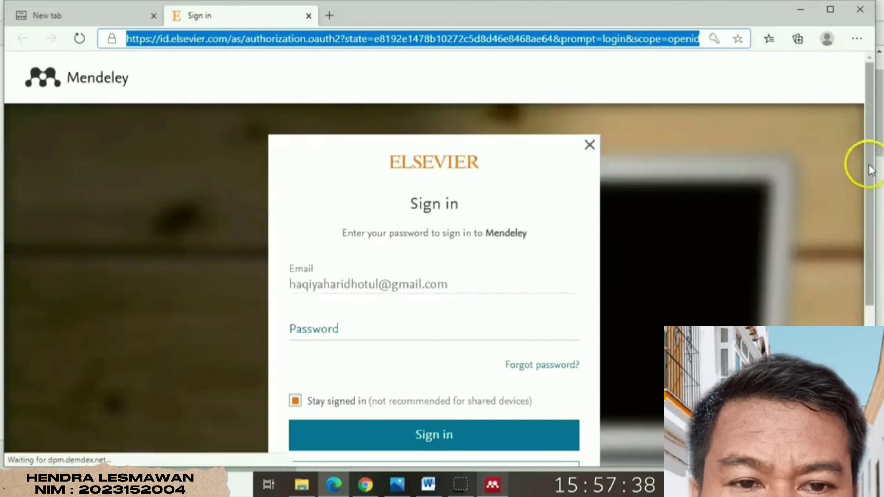
- Switch to a different account and continue with the suggested e-mail address
drag(874, 166, 873, 202)
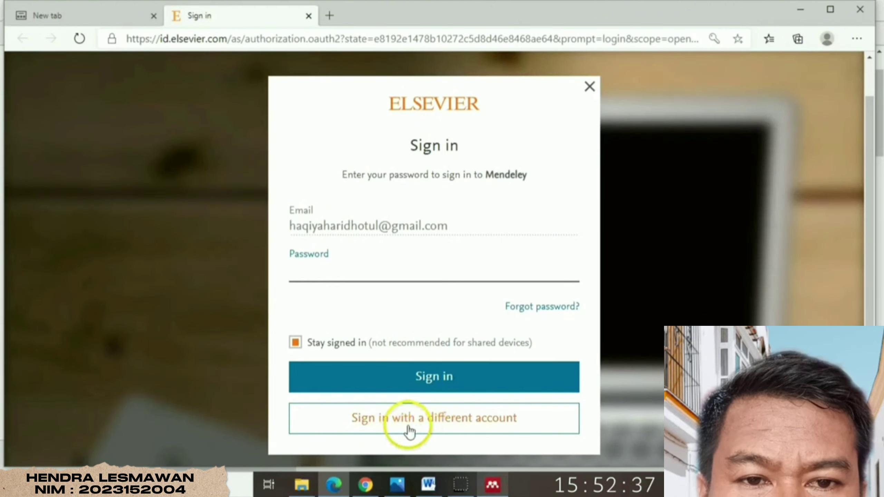
click(450, 425)
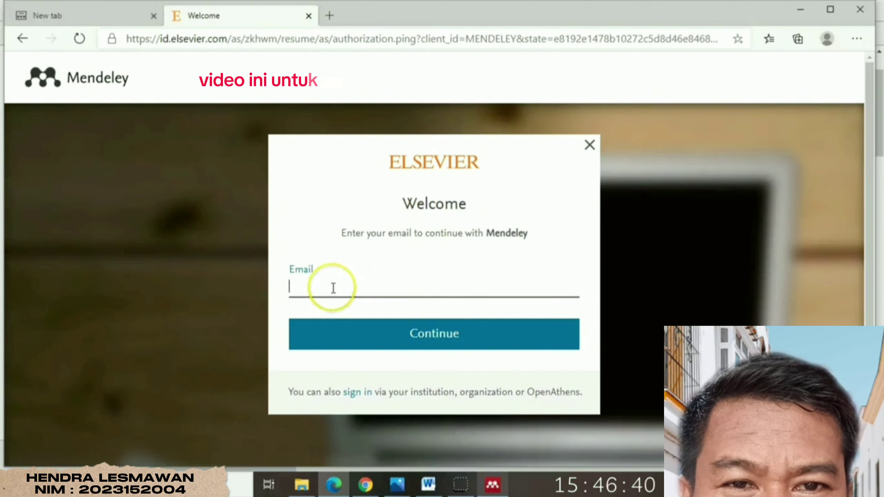
text(d)
key(BackSpace)
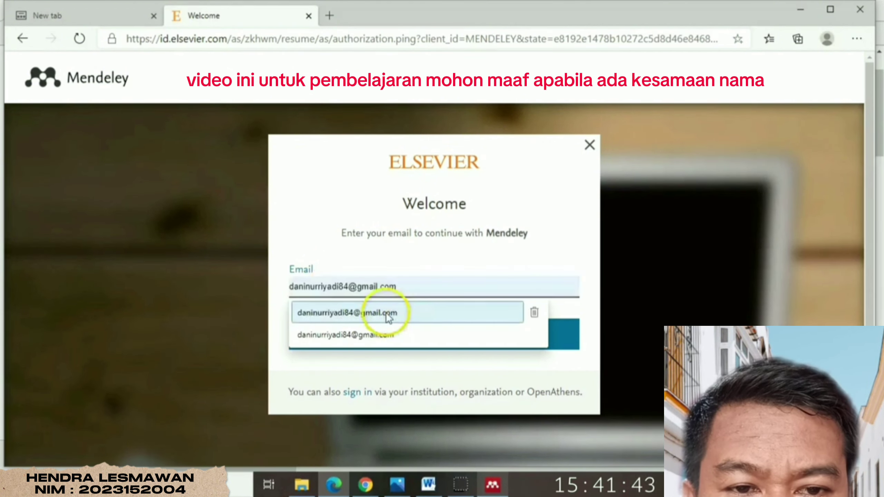
click(387, 314)
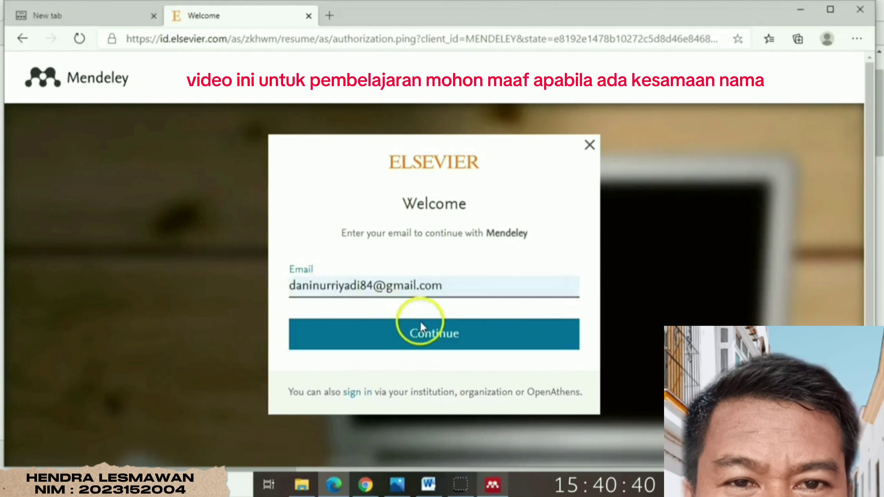
click(439, 332)
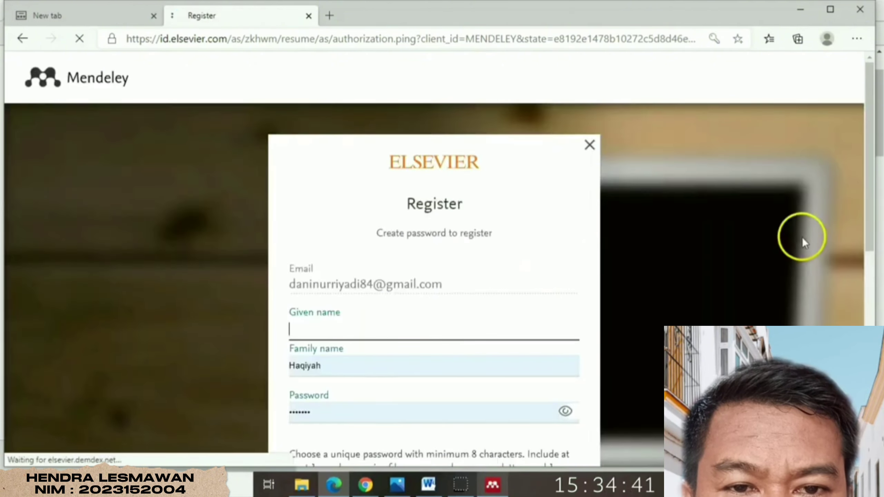
- Enter the given name and replace the prefilled family name in the Register form
drag(869, 198, 869, 241)
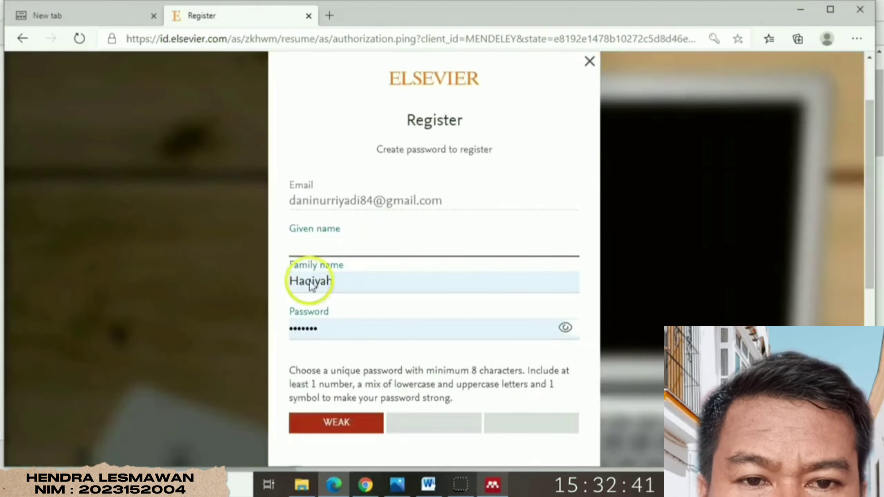
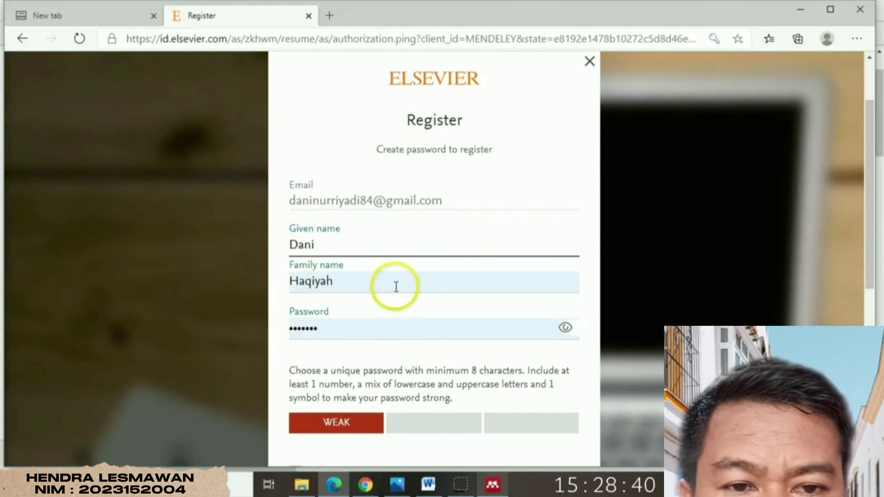
drag(347, 280, 266, 282)
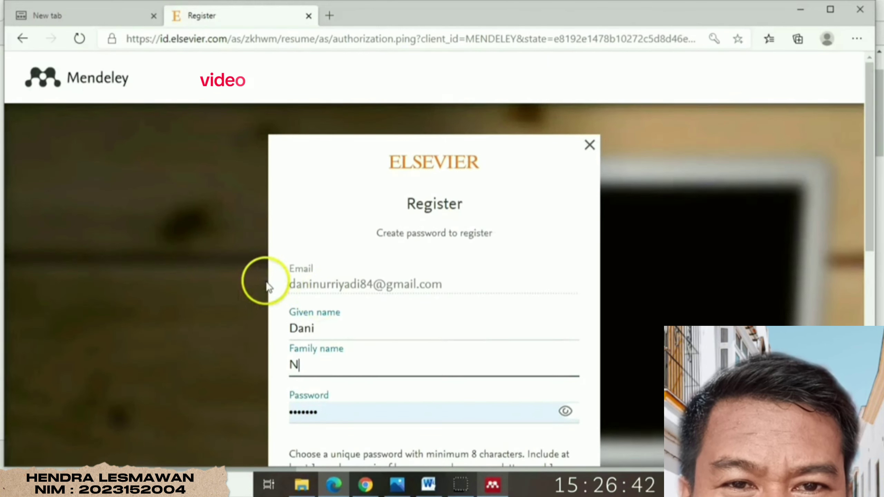
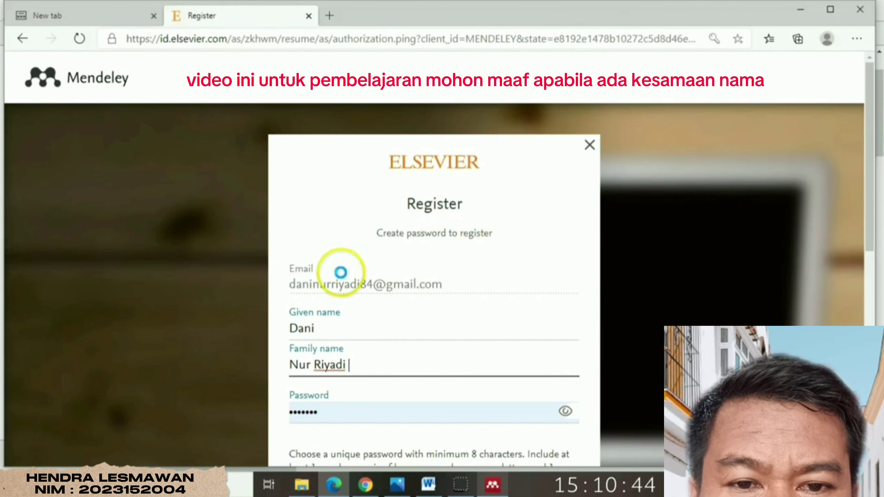
- Replace the prefilled password with a new one until the meter shows STRONG
scroll(344, 262, down, 5)
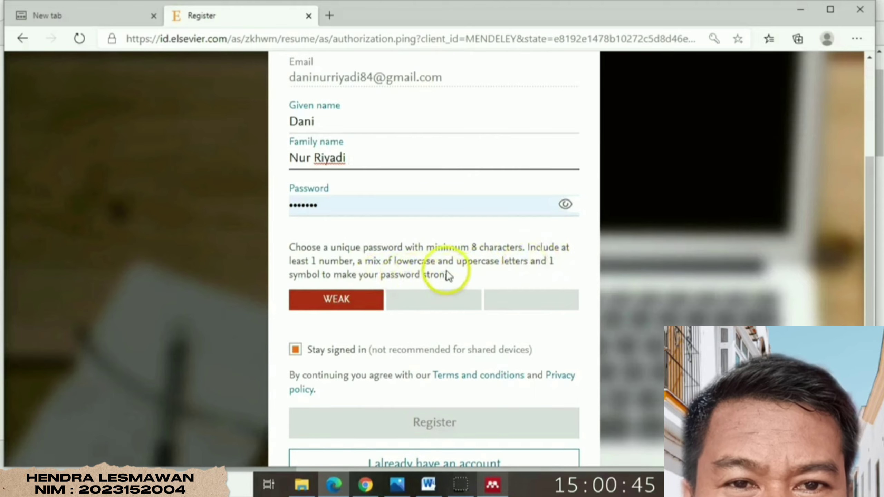
double_click(336, 209)
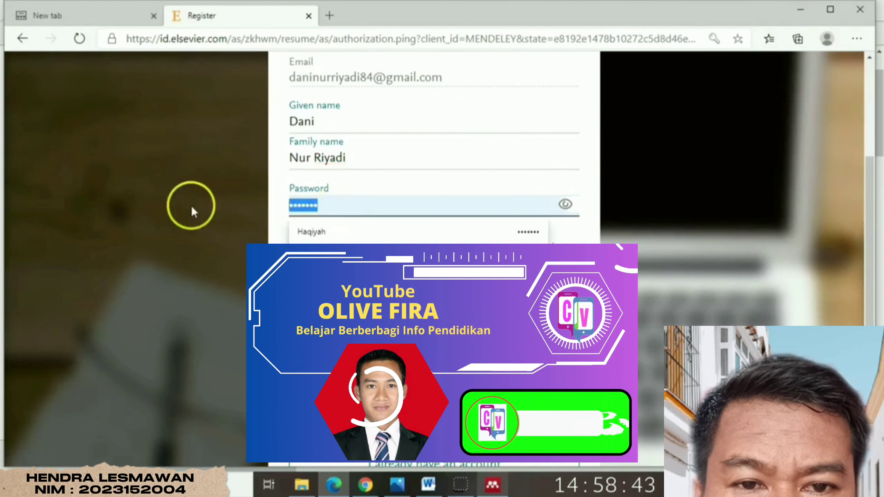
key(BackSpace)
text(•)
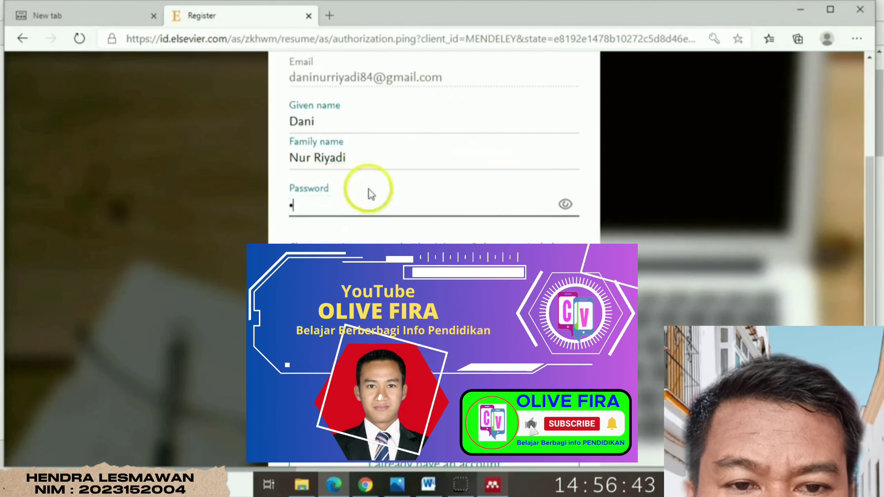
text(••)
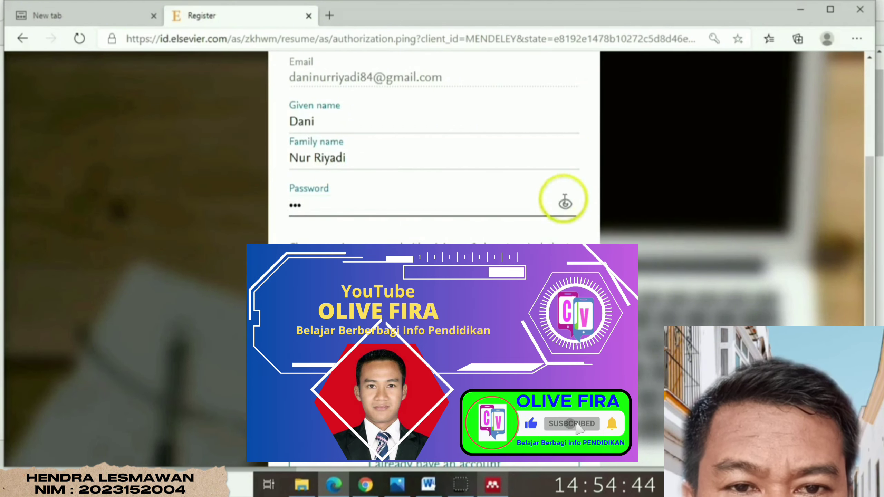
click(565, 203)
click(318, 205)
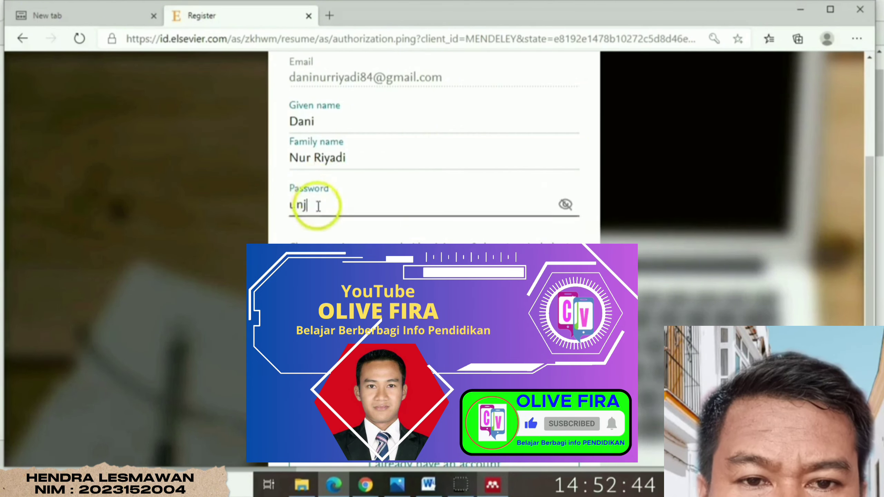
drag(318, 205, 241, 205)
text(s)
key(BackSpace)
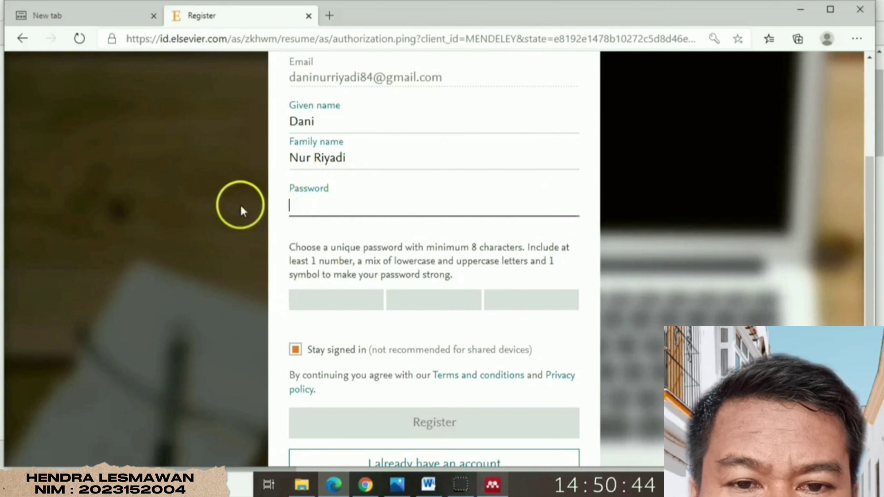
text(•)
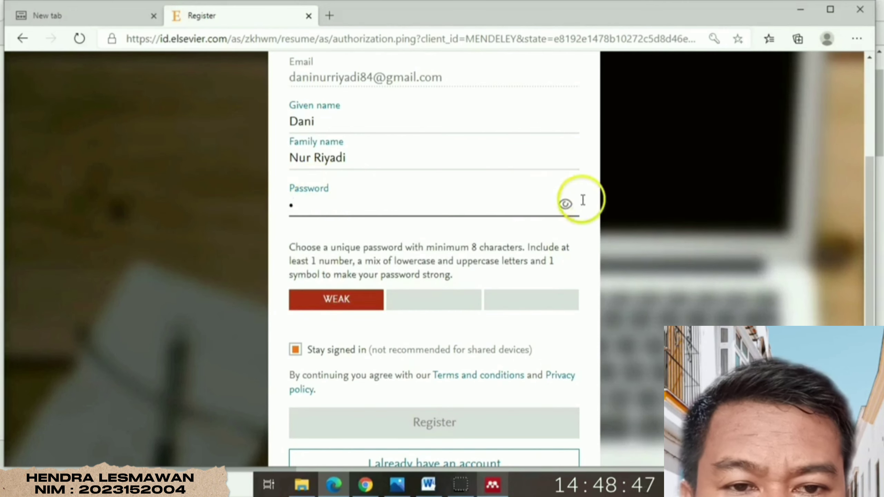
click(565, 204)
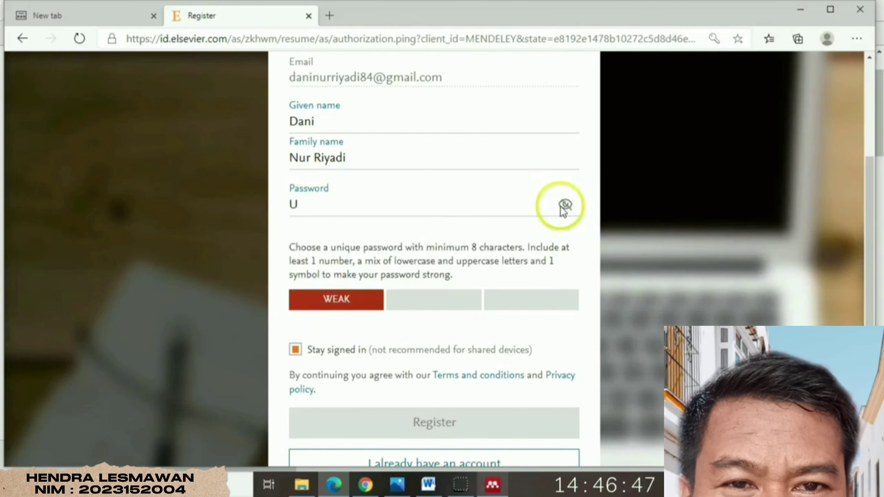
click(330, 213)
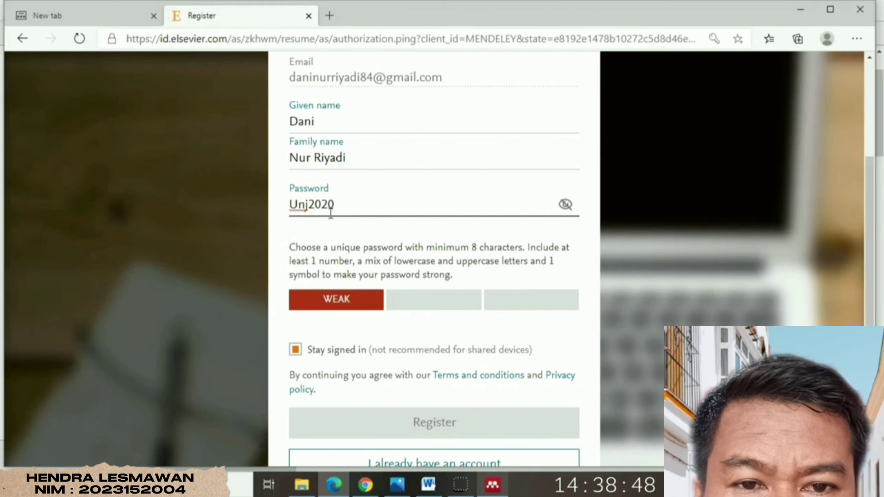
text(#)
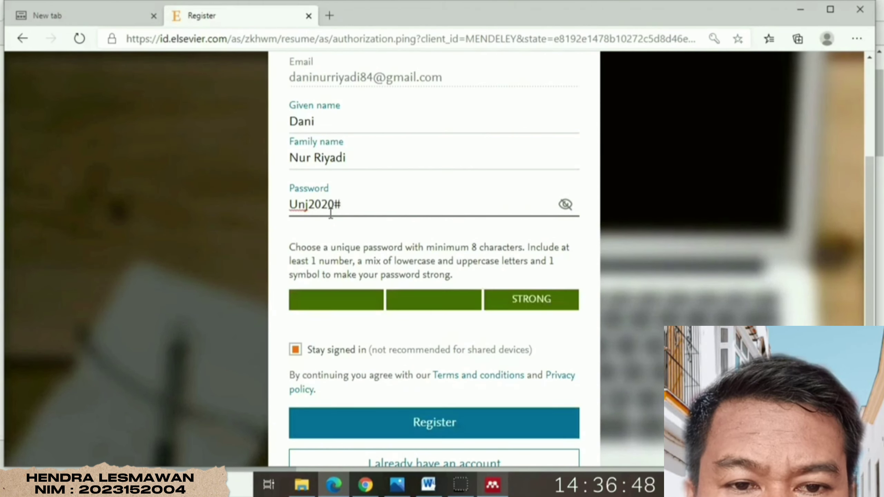
click(526, 295)
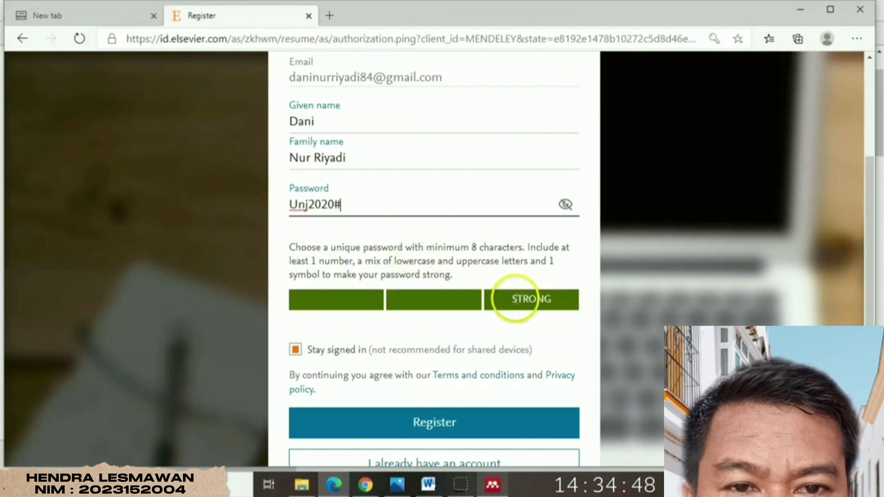
- Keep Stay signed in ticked, submit the registration, and save the password in the browser
drag(870, 270, 867, 306)
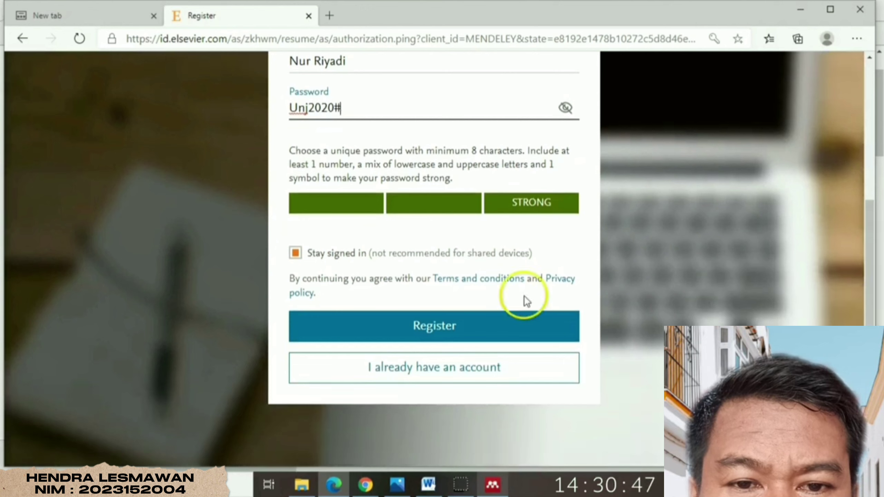
click(295, 253)
click(295, 253)
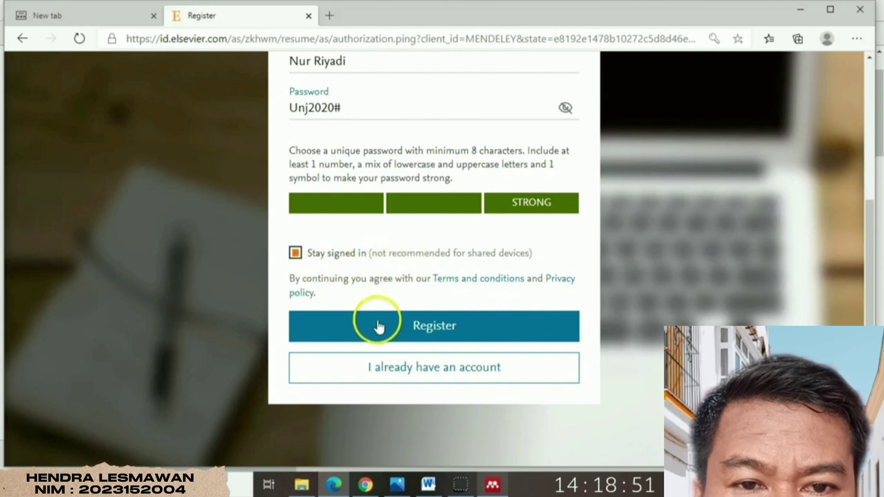
click(429, 329)
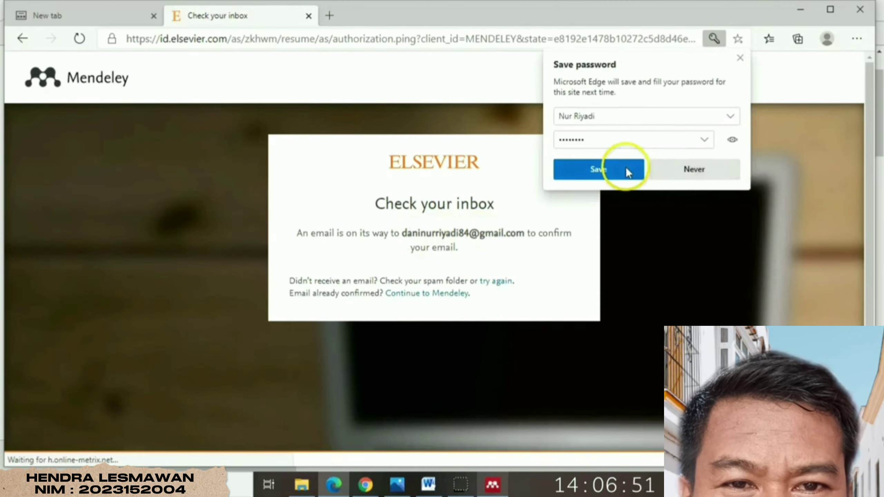
click(626, 167)
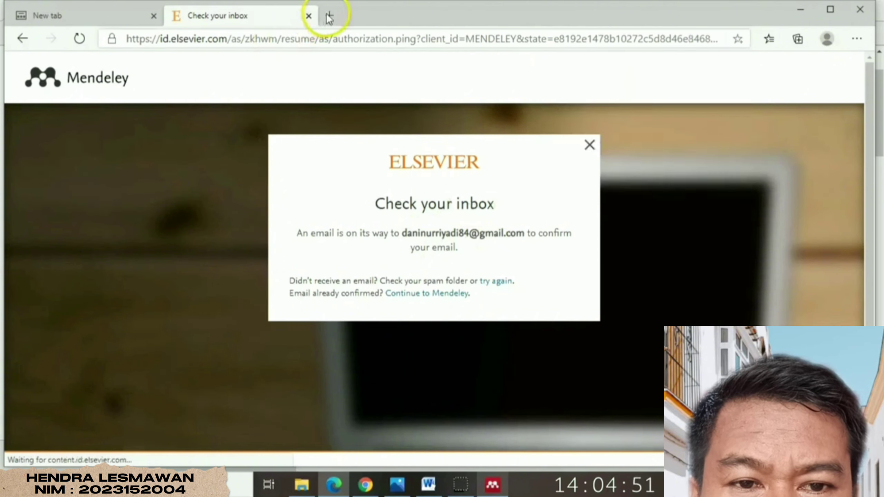
click(365, 484)
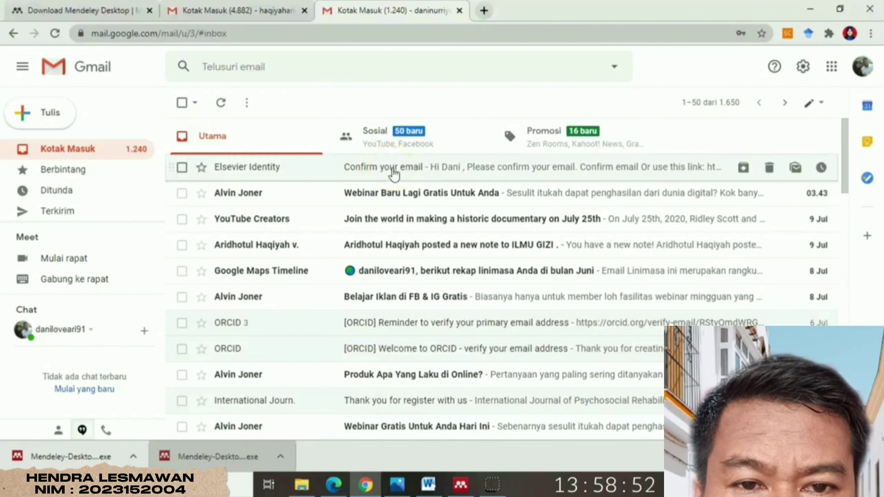
- Open the Elsevier Identity email and click its Confirm Email button
click(393, 174)
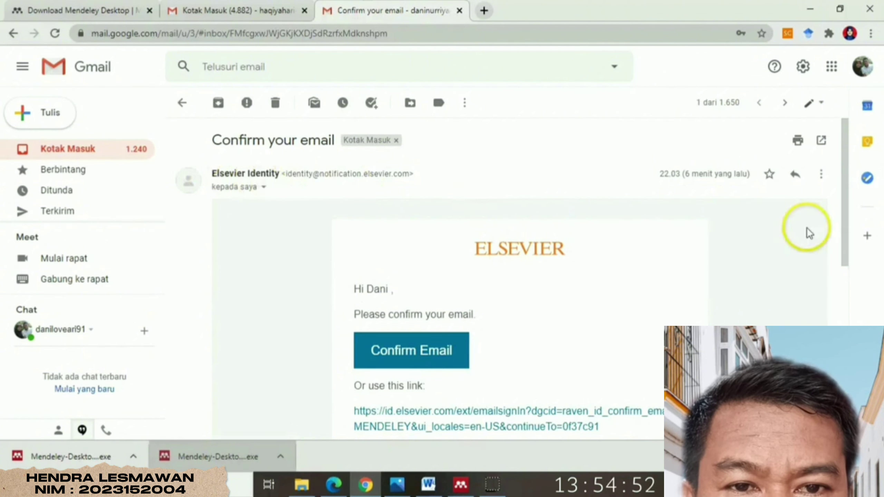
drag(845, 233, 848, 268)
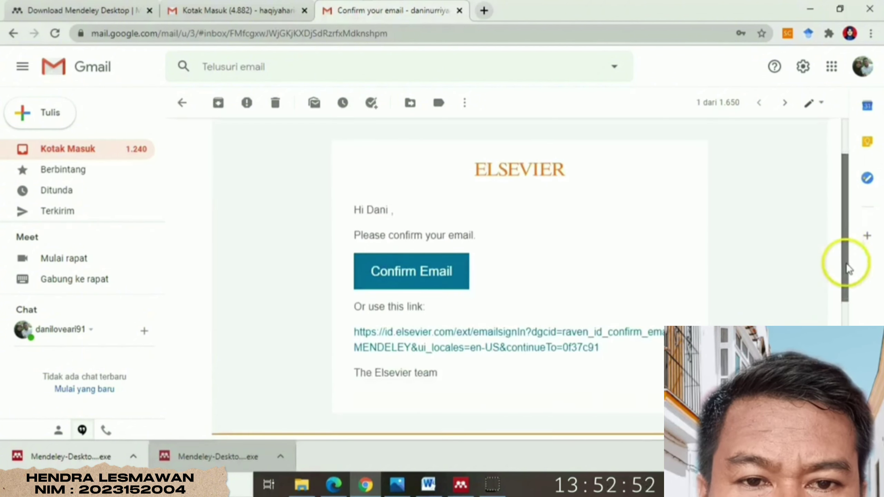
click(417, 279)
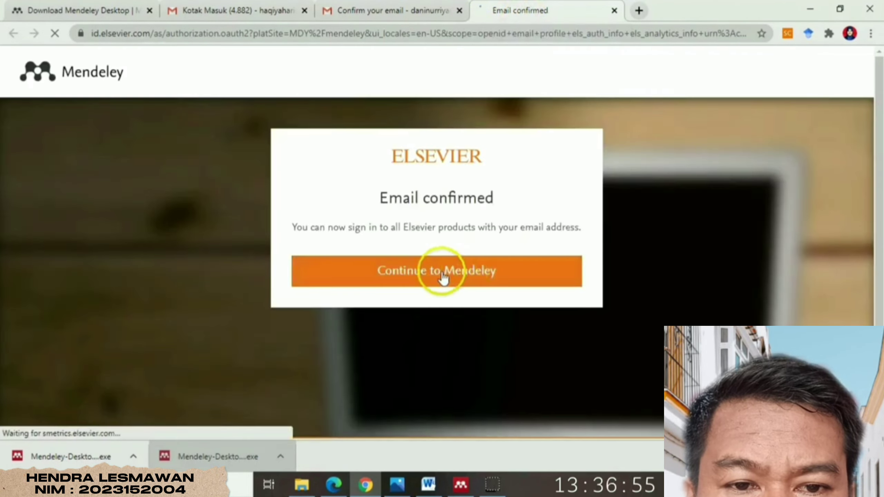
- Continue from the Email confirmed page to the Mendeley welcome profile
click(457, 274)
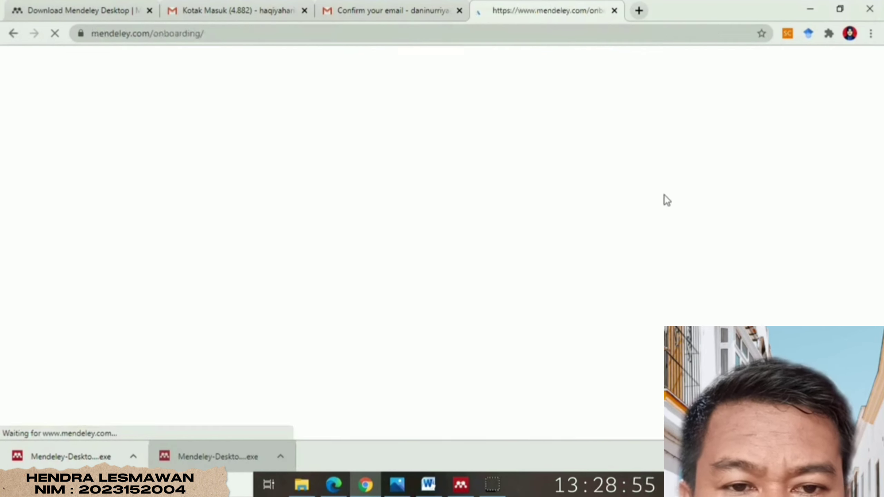
click(458, 139)
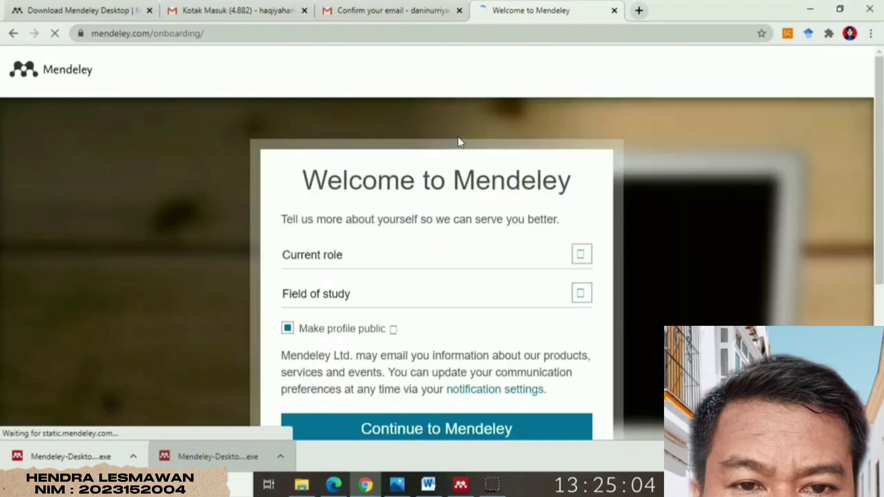
click(458, 156)
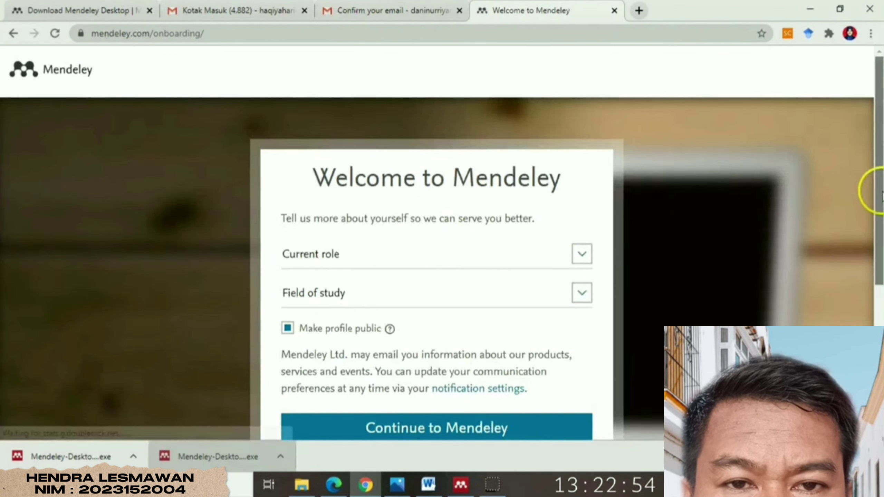
drag(882, 196, 875, 223)
- Set role Student > Master and field Arts and Humanities, keeping the profile public
click(582, 174)
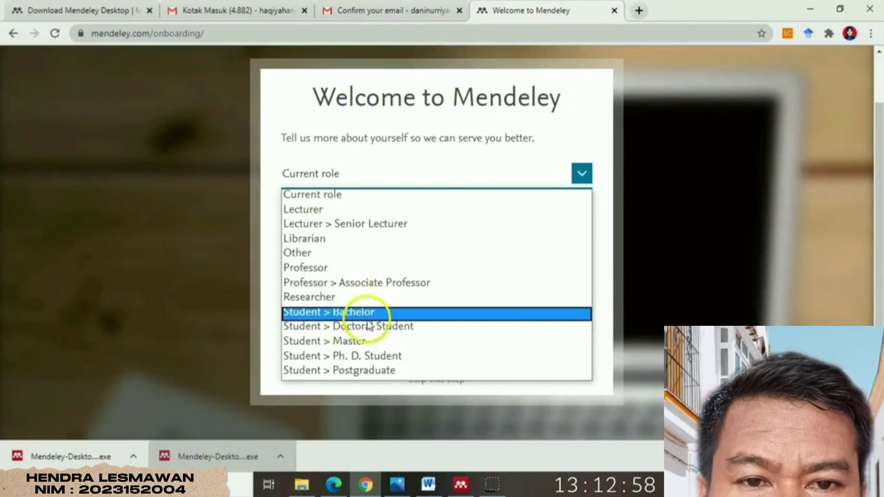
click(369, 344)
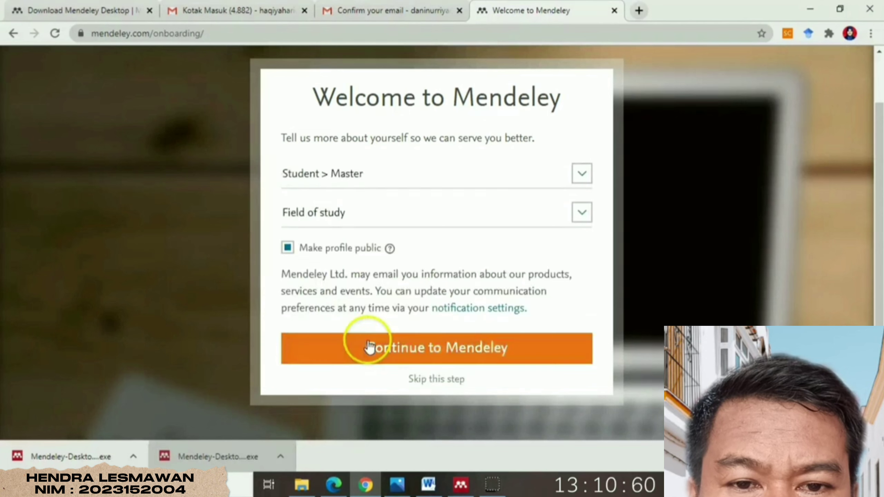
click(578, 223)
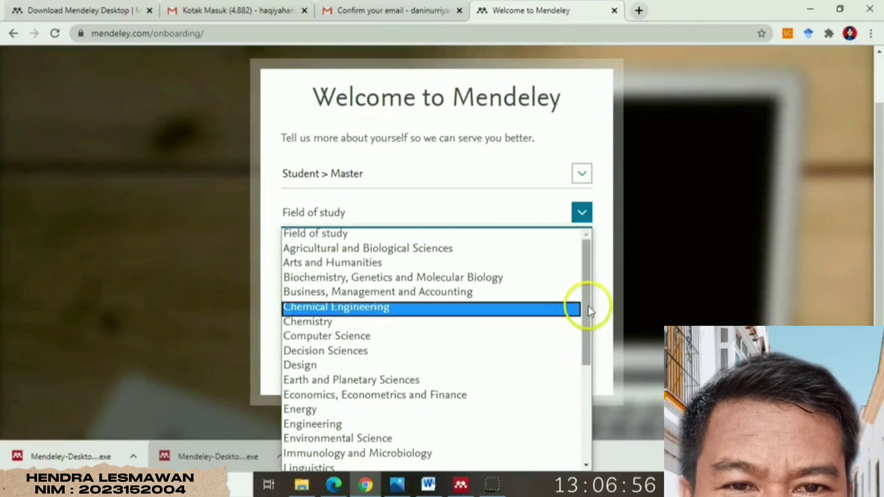
drag(588, 305, 585, 422)
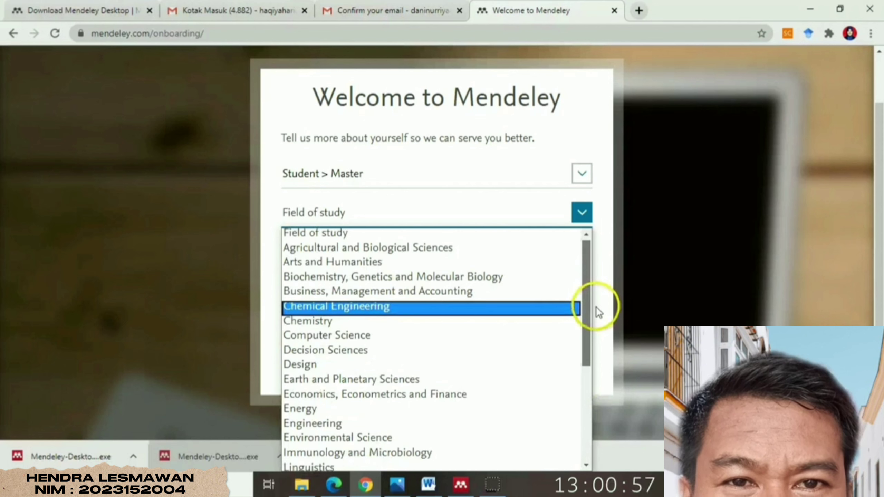
scroll(596, 314, down, 1)
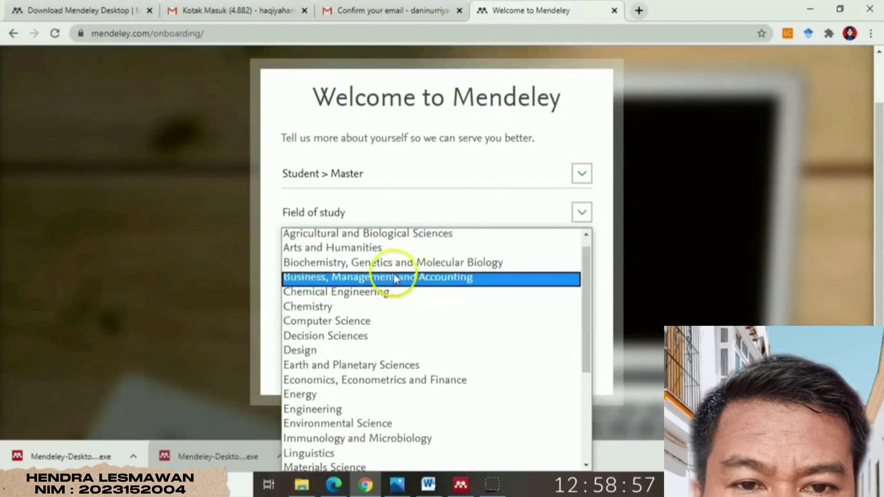
click(362, 247)
click(289, 250)
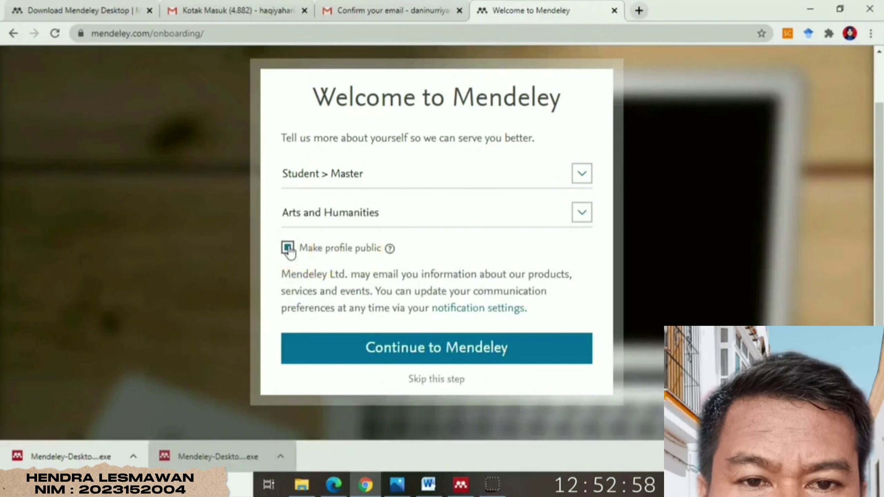
click(476, 348)
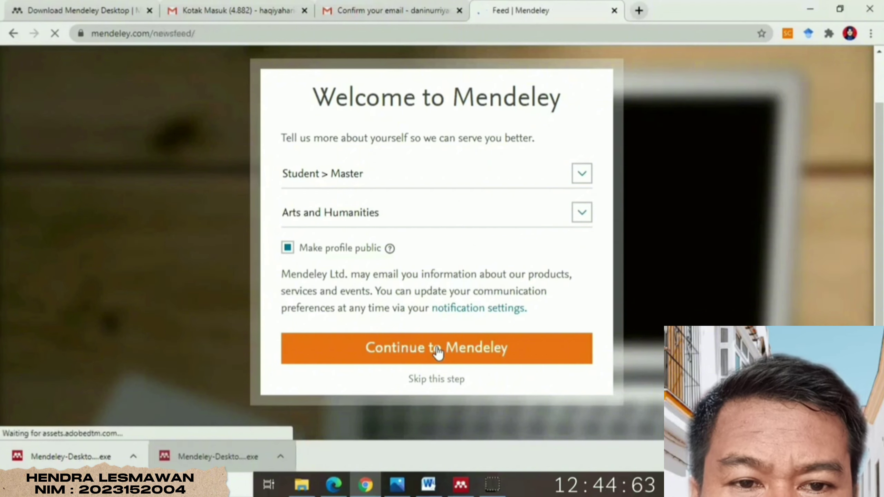
- Submit the profile to reach the feed, then filter by Citation updates and Article suggestions
click(717, 210)
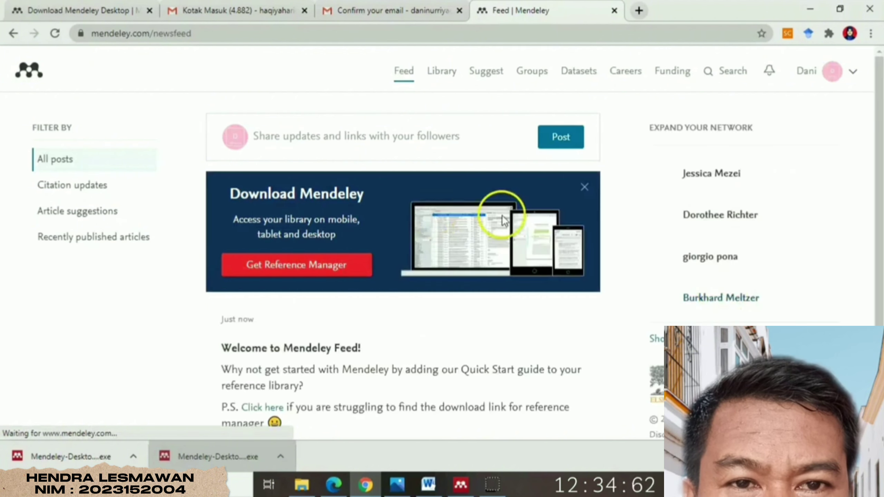
scroll(875, 195, down, 2)
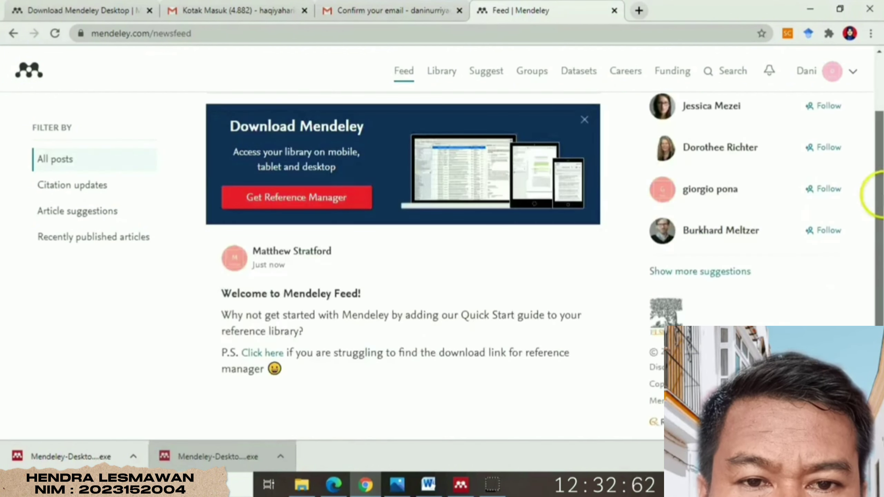
scroll(876, 196, up, 2)
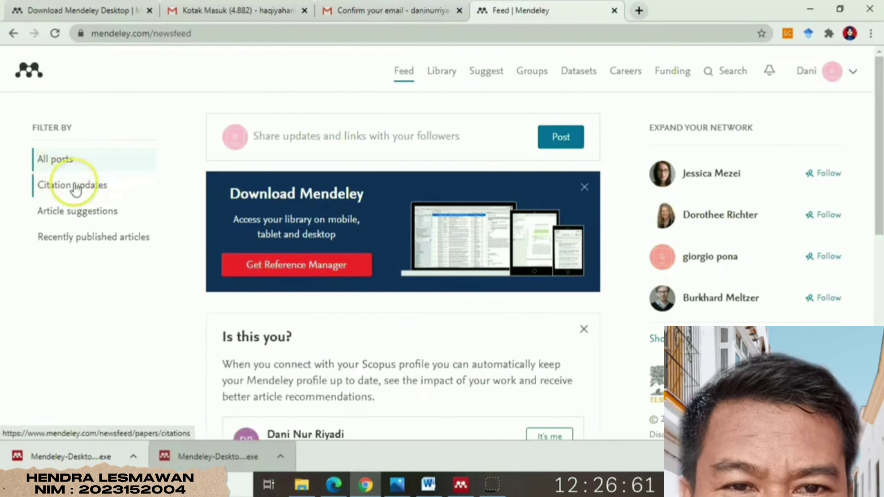
click(76, 190)
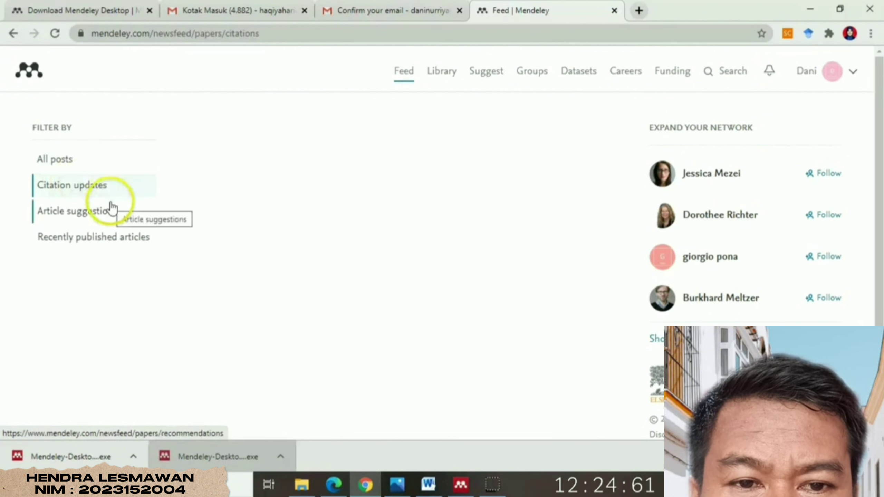
click(81, 215)
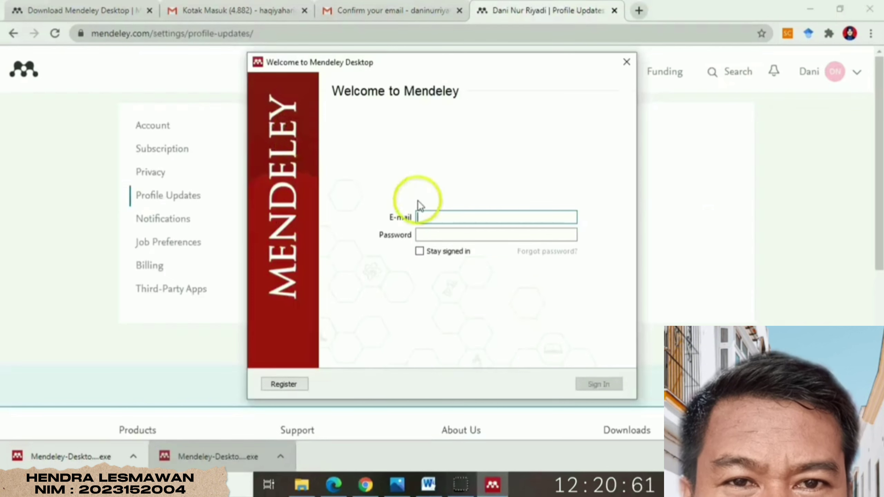
- Enter the account e-mail and password, tick Stay signed in, and sign in
click(428, 215)
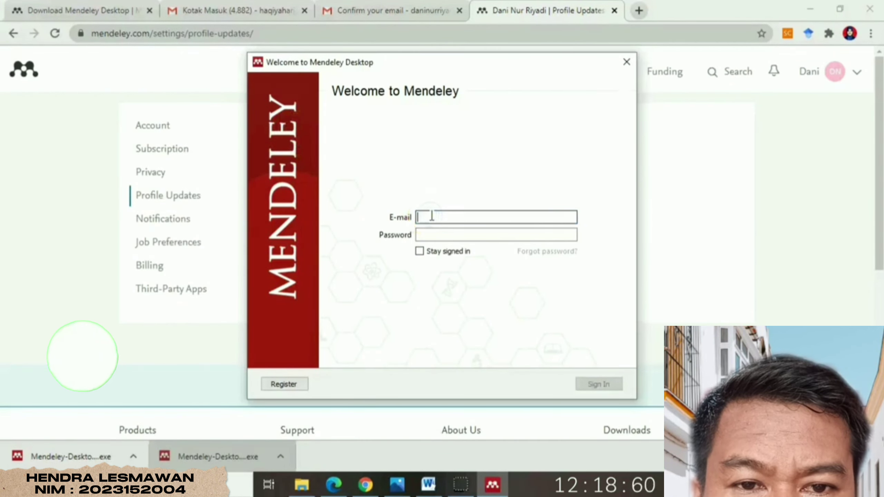
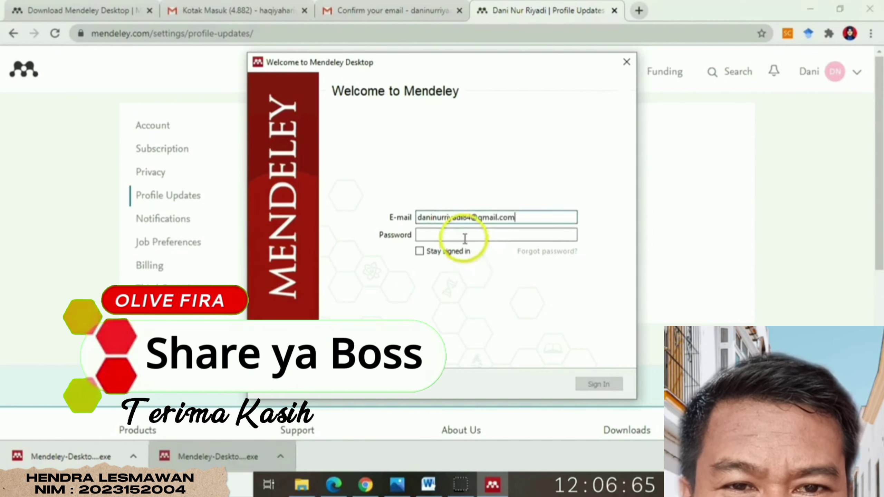
click(459, 235)
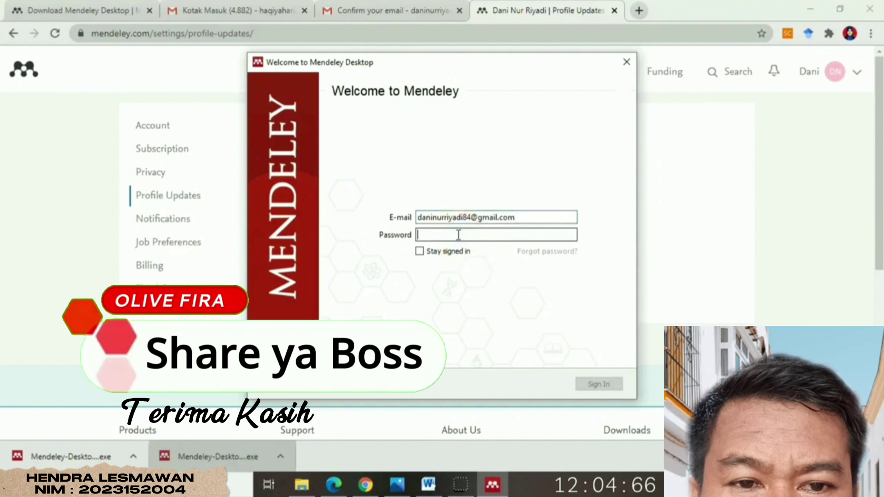
text(d)
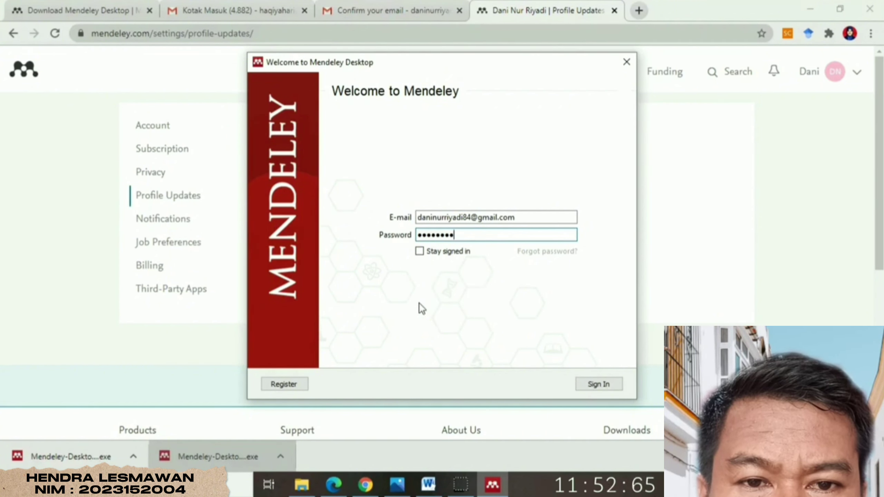
click(420, 252)
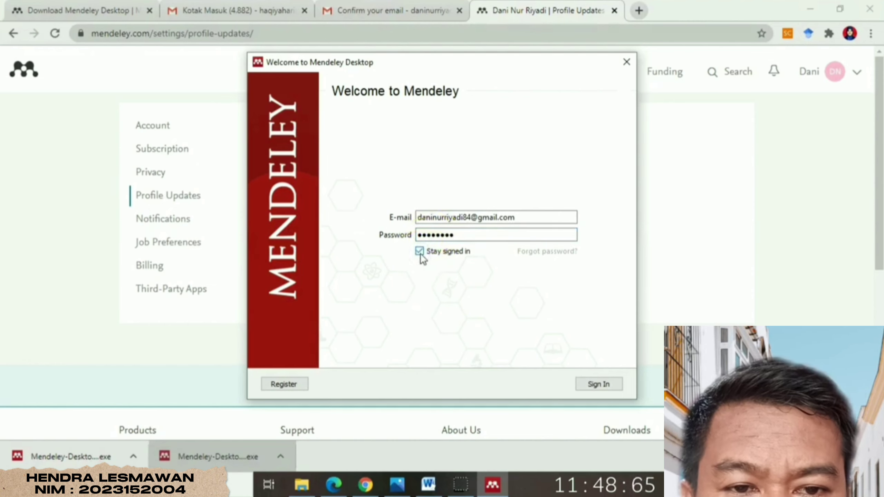
click(604, 386)
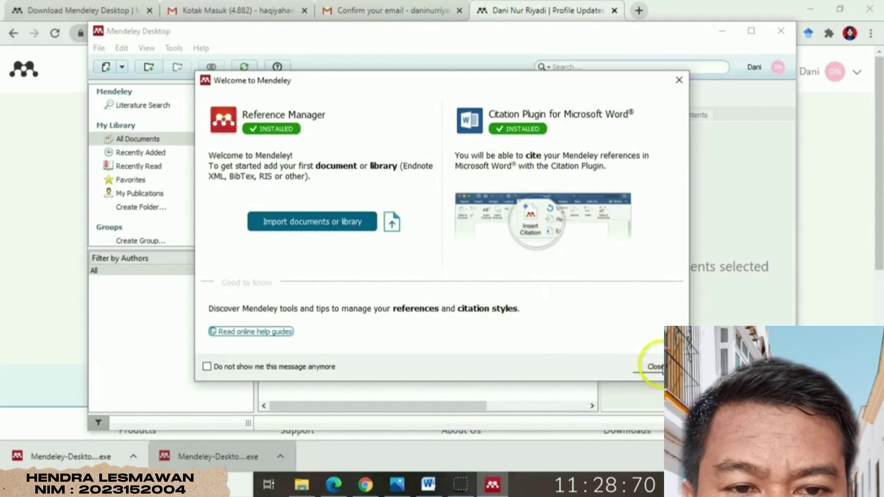
- Close the welcome message, step through and close the tour, then check the Tools menu
click(656, 367)
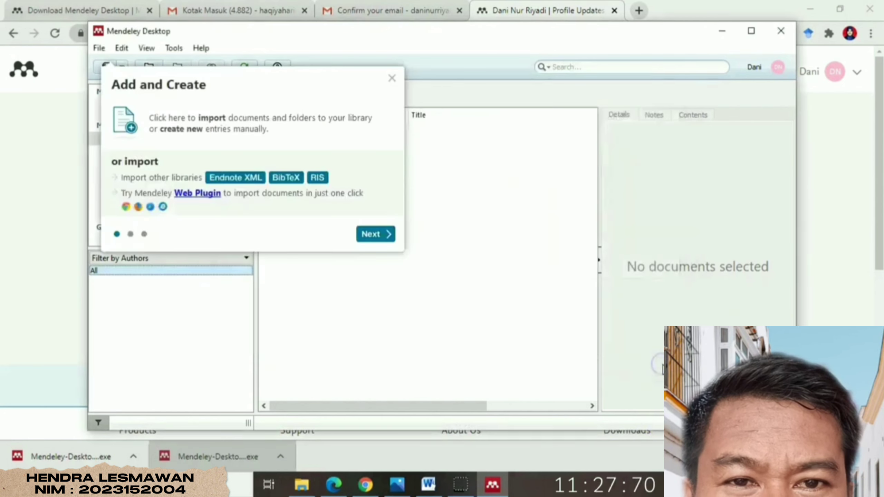
click(380, 241)
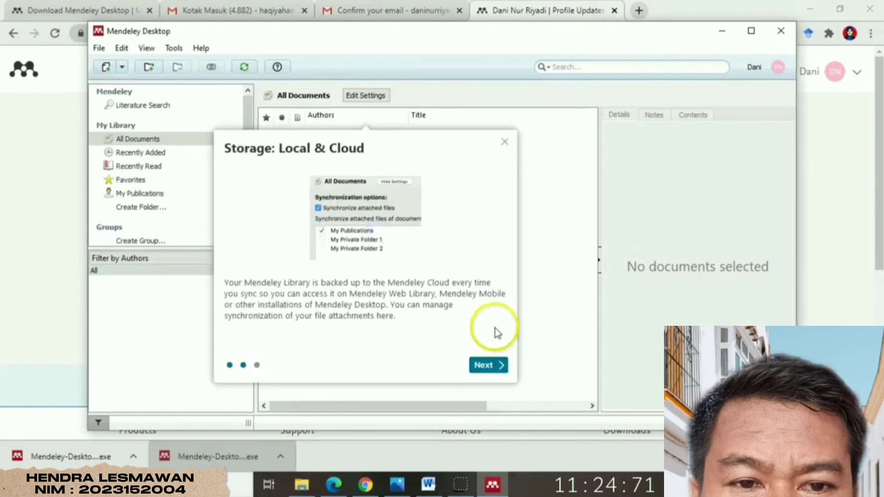
click(489, 366)
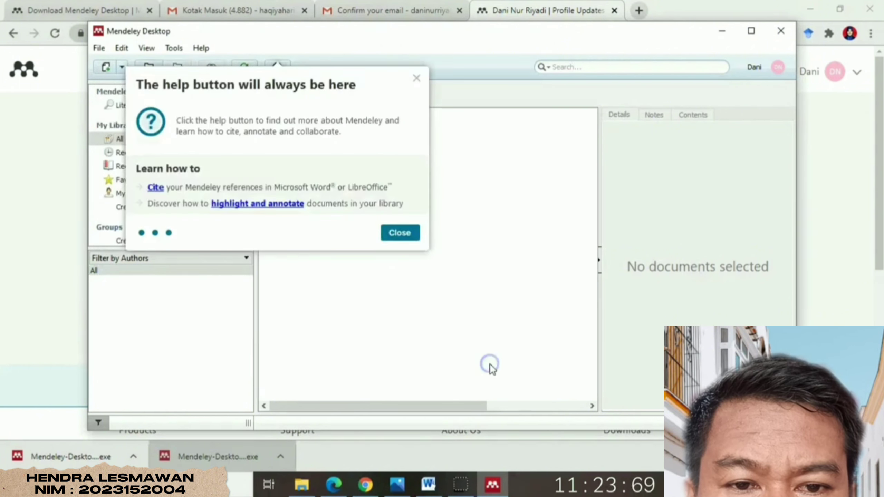
click(411, 234)
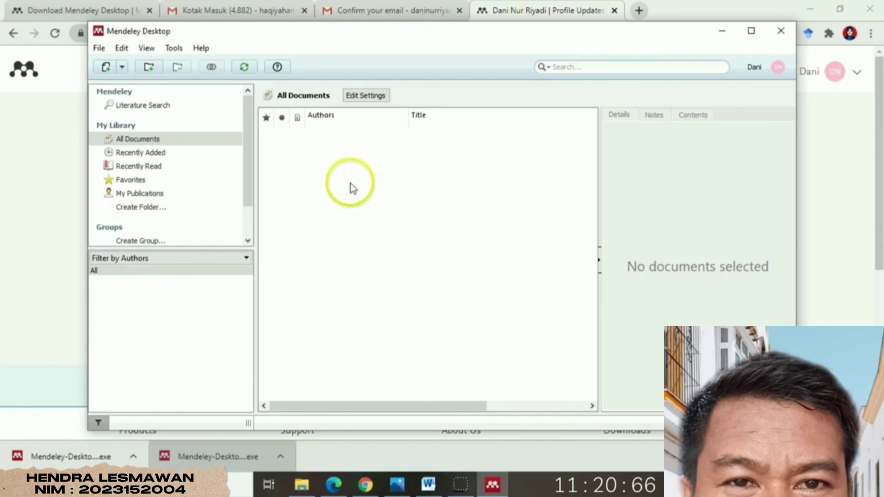
click(179, 49)
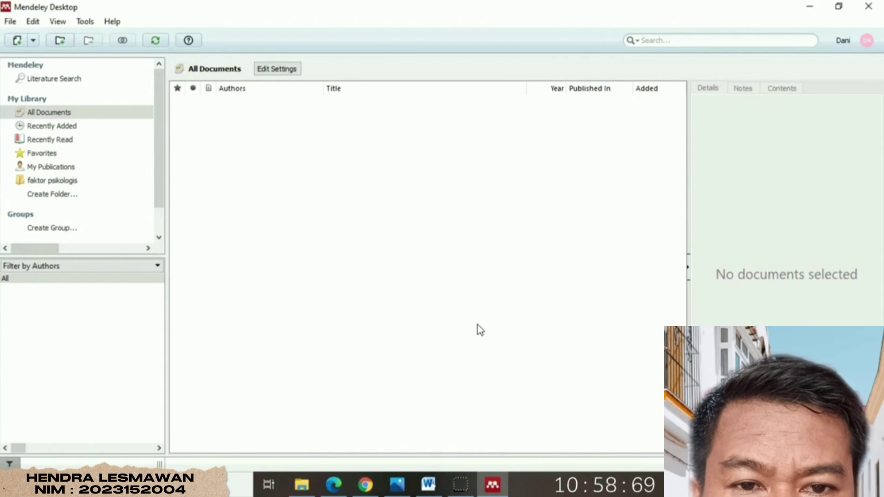
- View All Documents and run a Mendeley catalogue Literature Search before adding a new folder
click(65, 112)
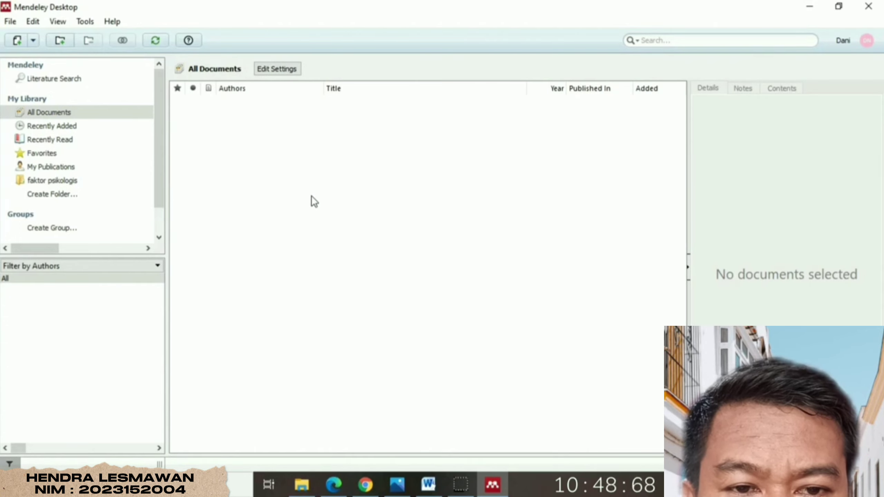
click(71, 84)
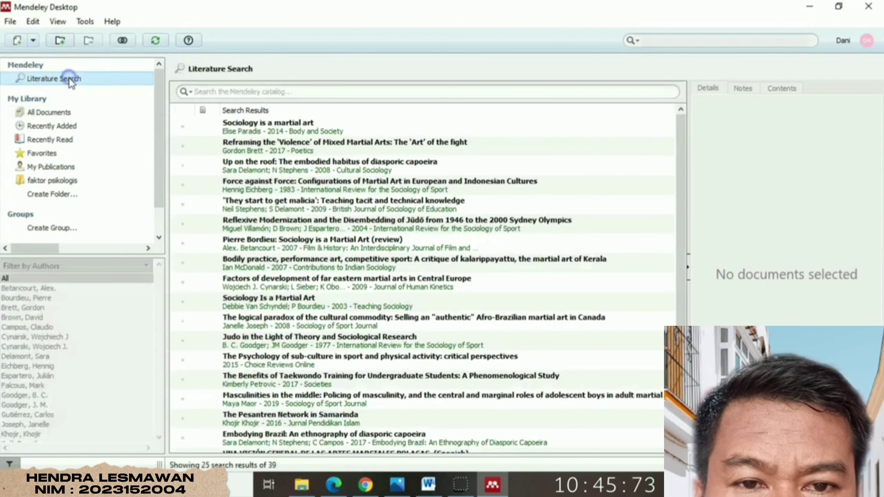
click(214, 92)
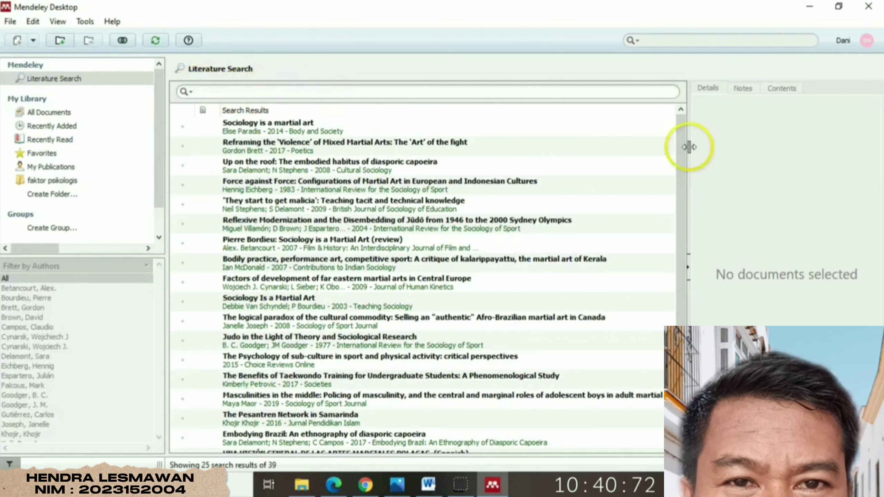
drag(685, 154, 677, 131)
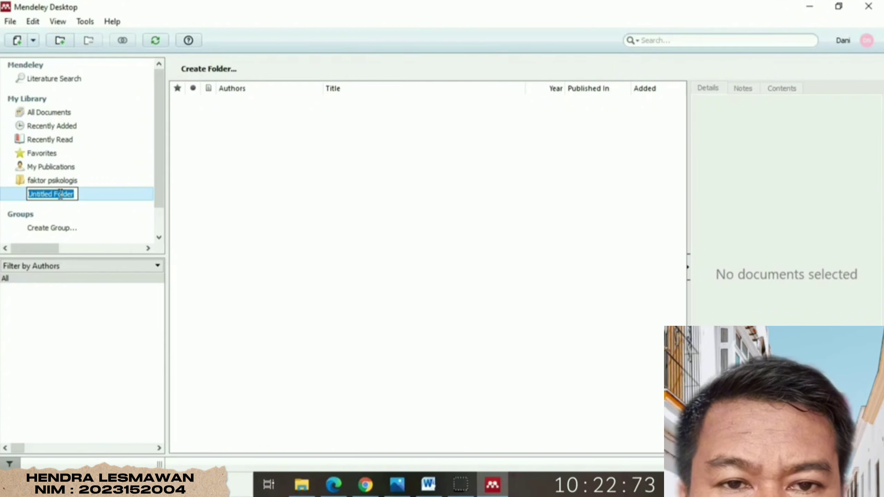
- Name the new folder 'faktor kondisi fisik' and open it next to faktor psikologis
text(faktor )
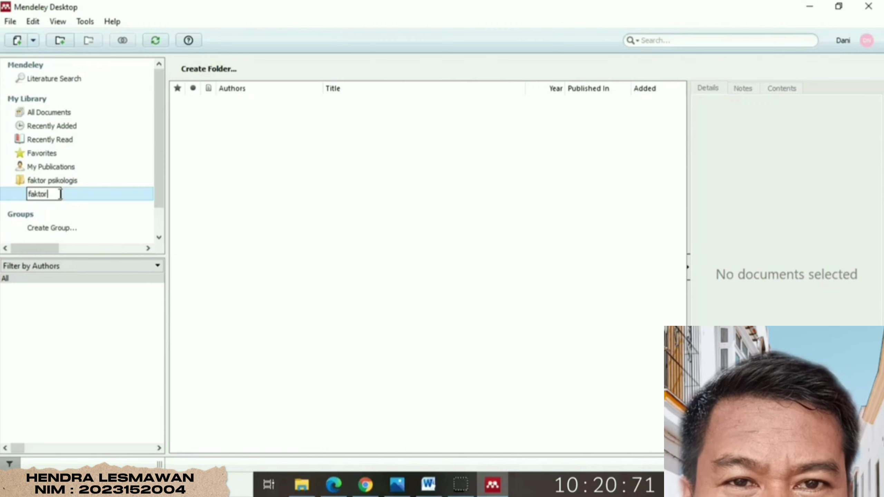
text(kondisi )
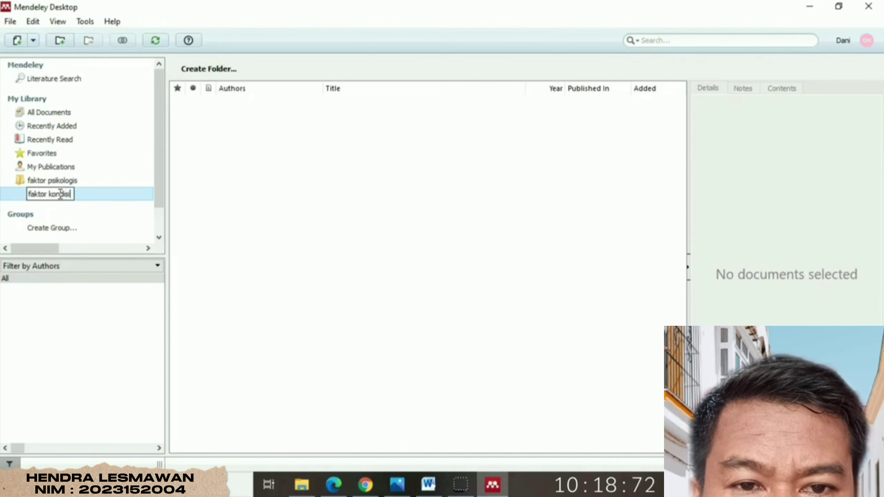
text(fisik)
key(Return)
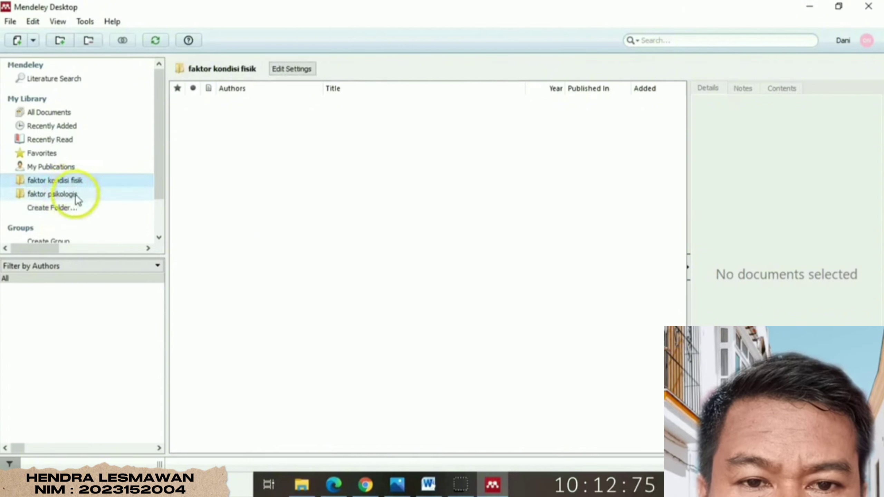
click(76, 196)
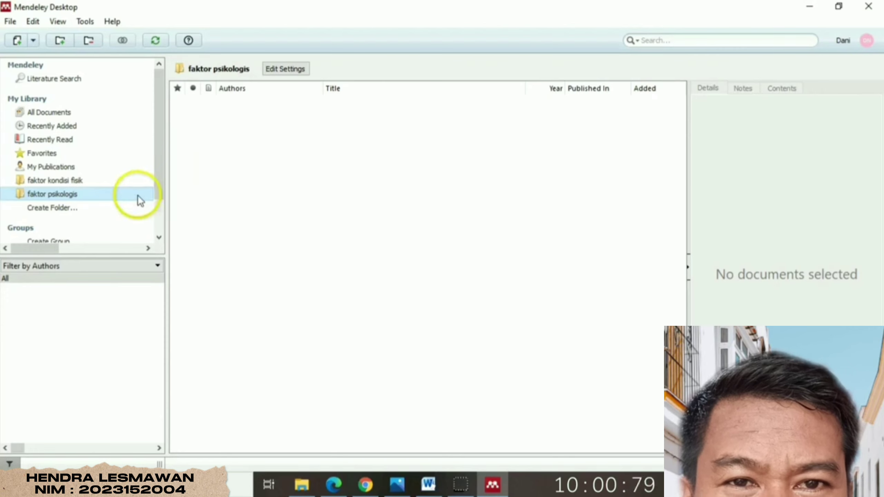
click(107, 182)
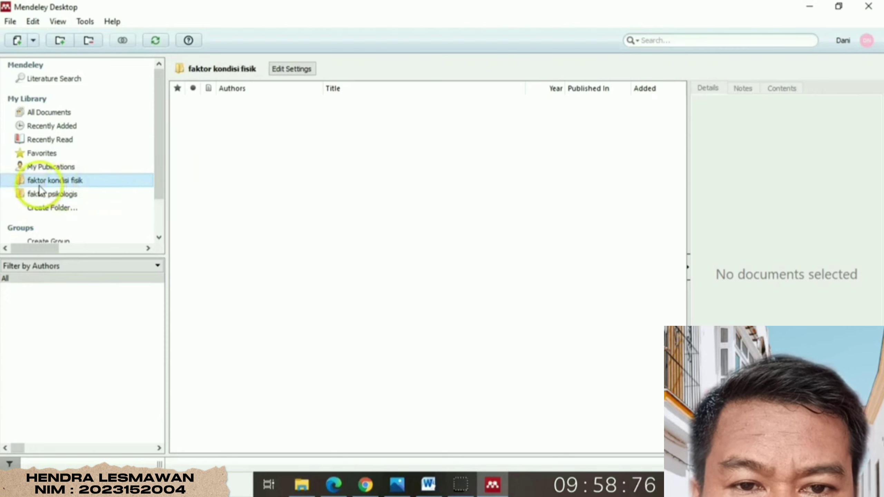
right_click(244, 127)
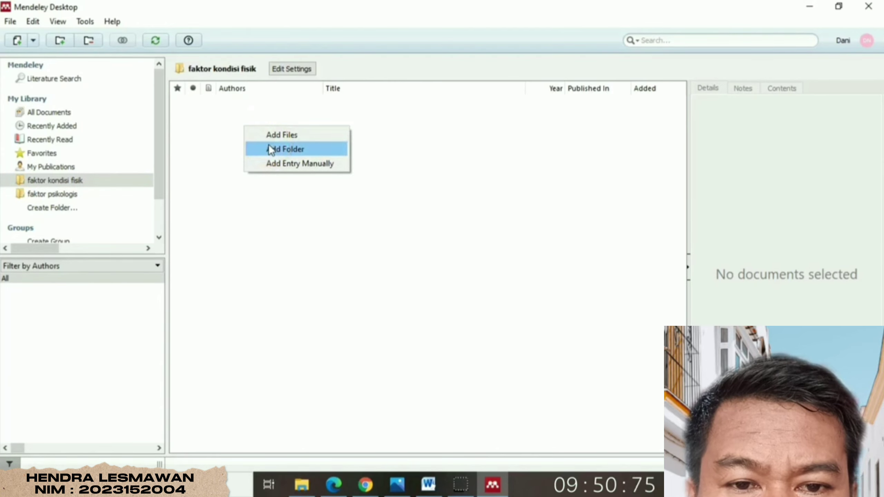
click(278, 163)
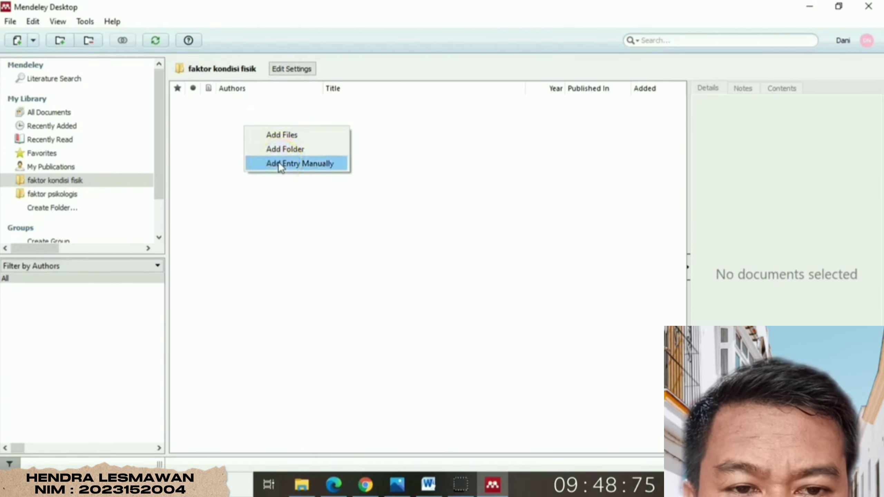
click(284, 132)
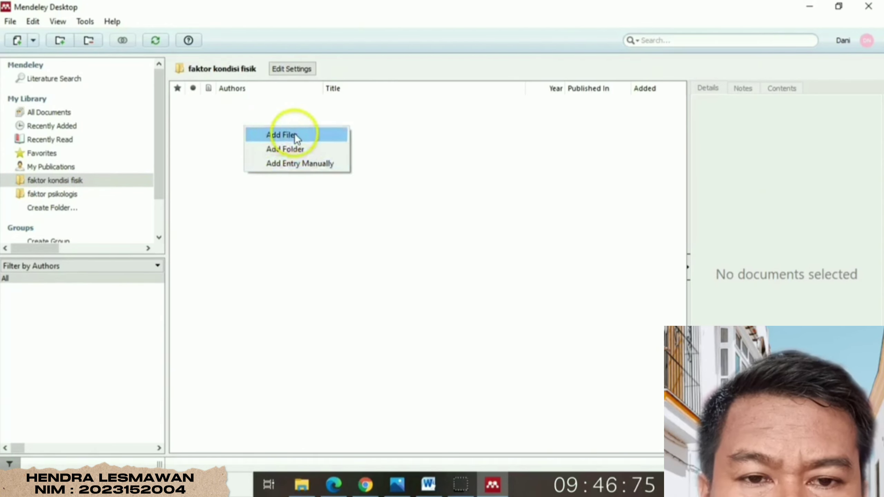
click(294, 133)
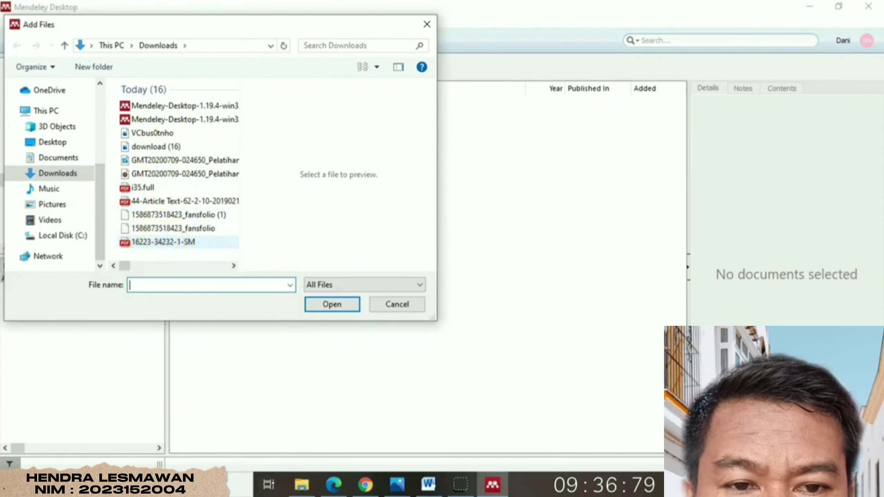
click(166, 243)
click(350, 307)
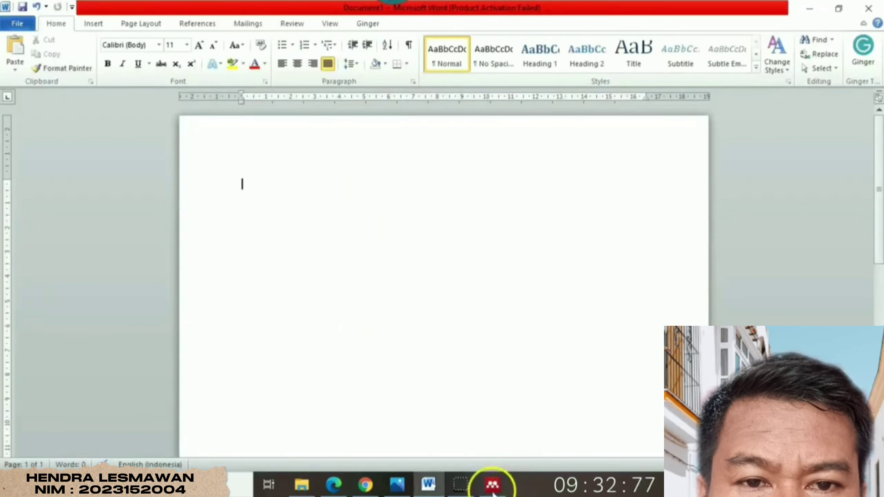
click(493, 485)
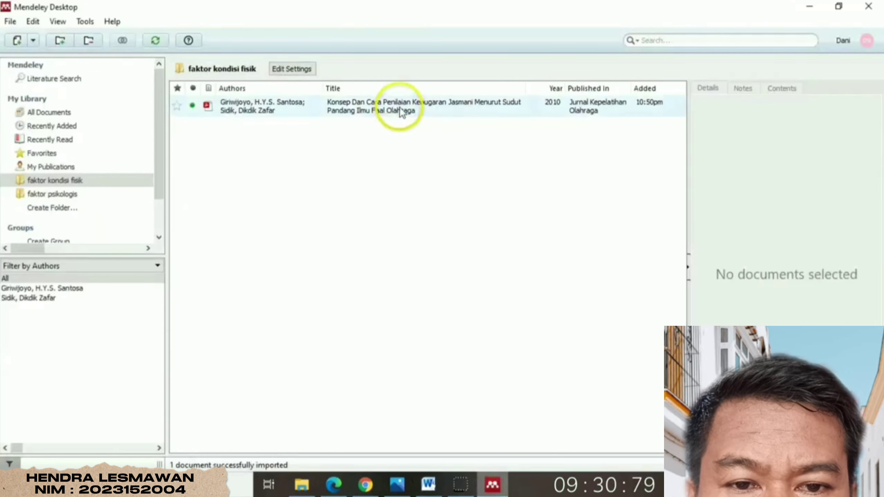
- Review the 2010 article's title, authors, journal, year and abstract, then show the Add Documents choices
click(400, 106)
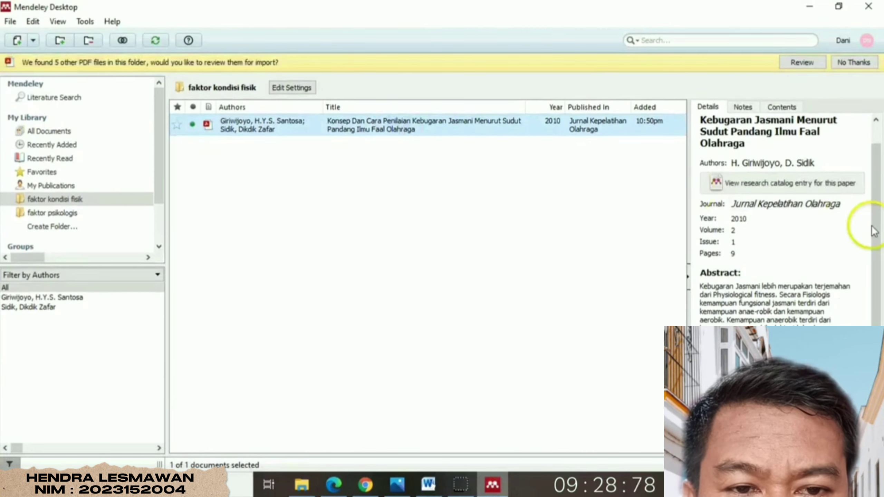
click(745, 134)
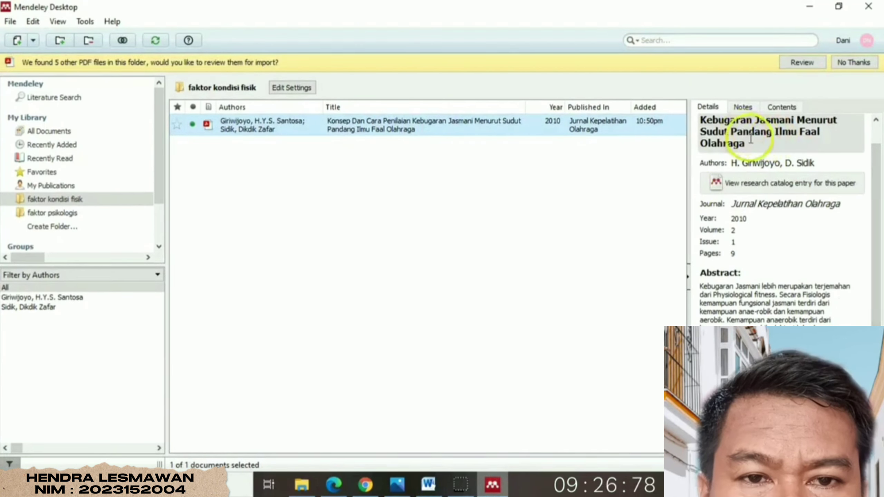
click(747, 162)
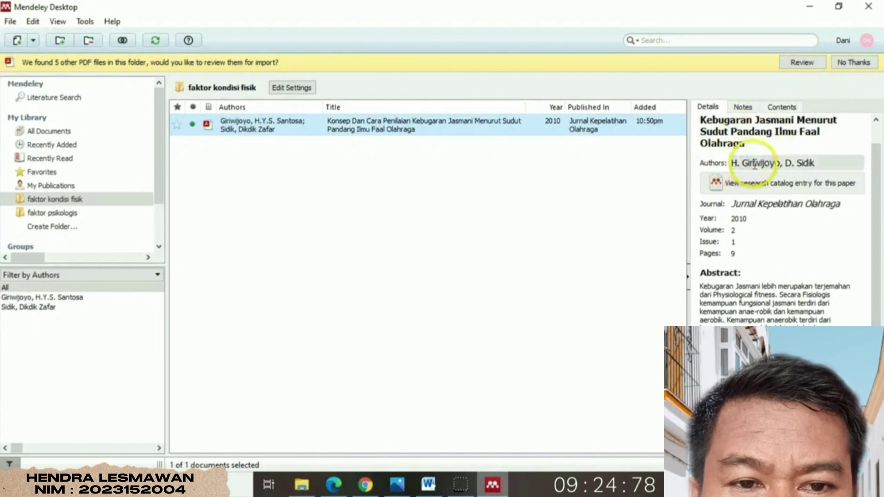
click(753, 206)
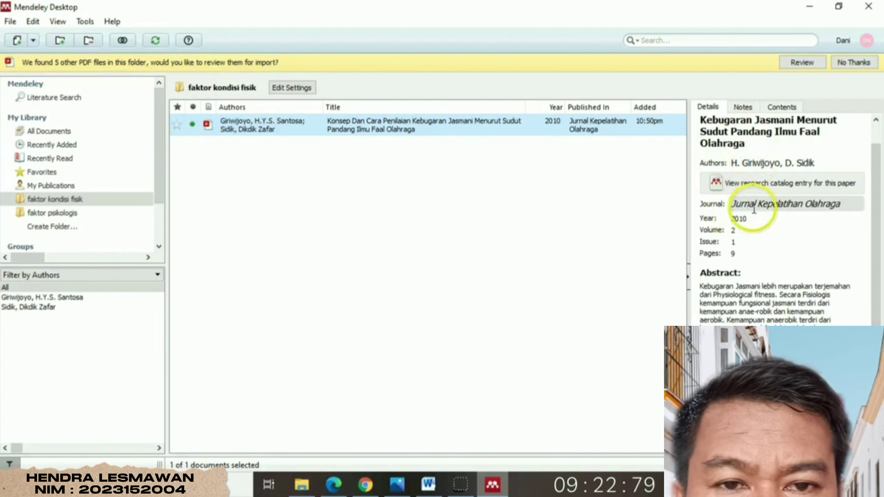
click(746, 218)
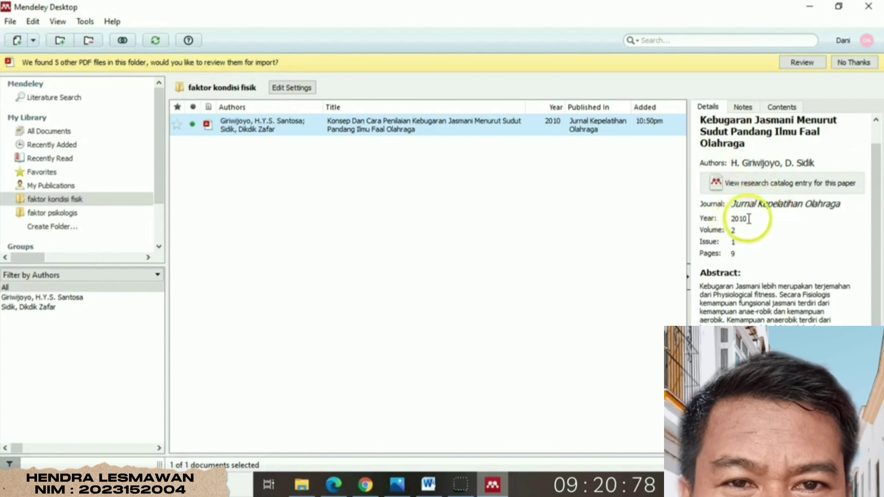
drag(875, 239, 879, 303)
click(737, 206)
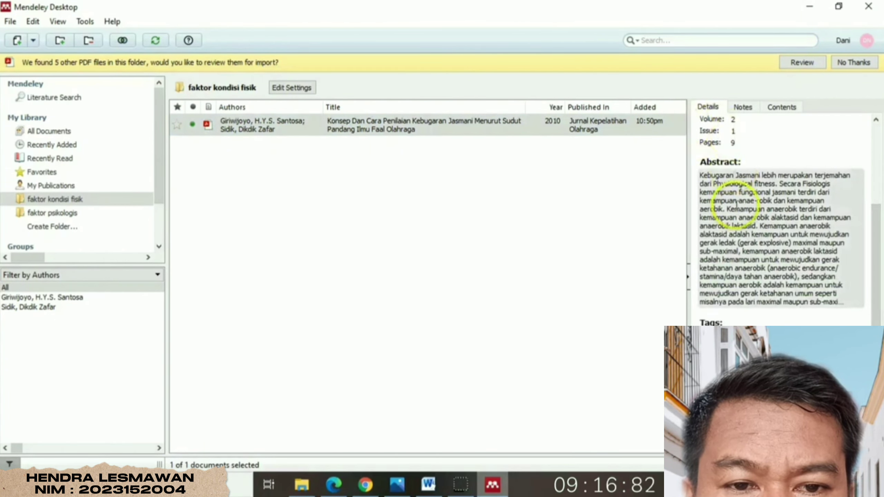
click(877, 254)
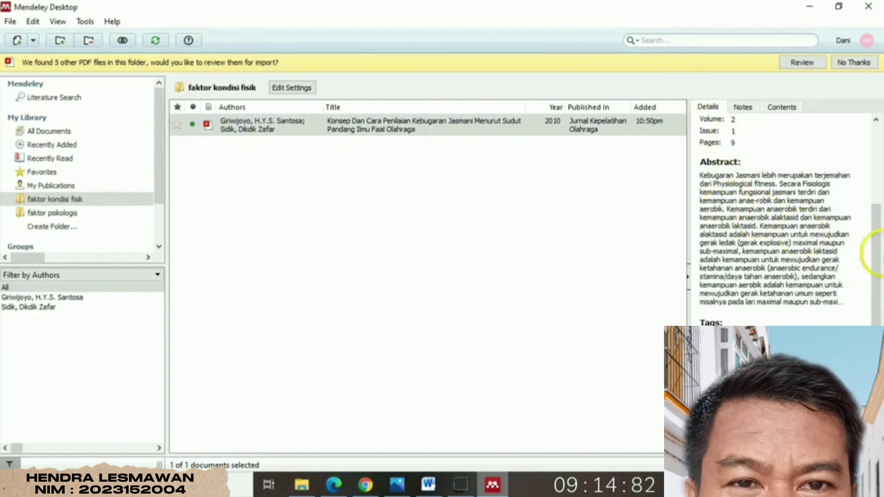
drag(880, 255, 880, 306)
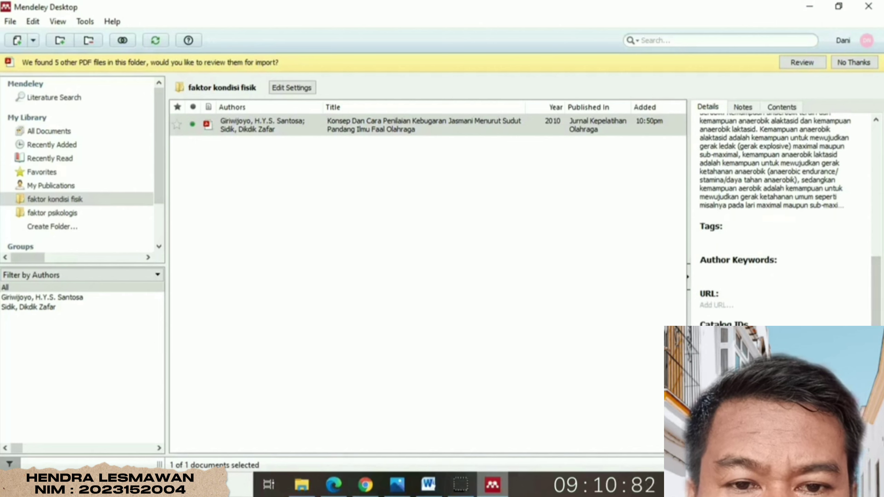
drag(871, 277, 874, 188)
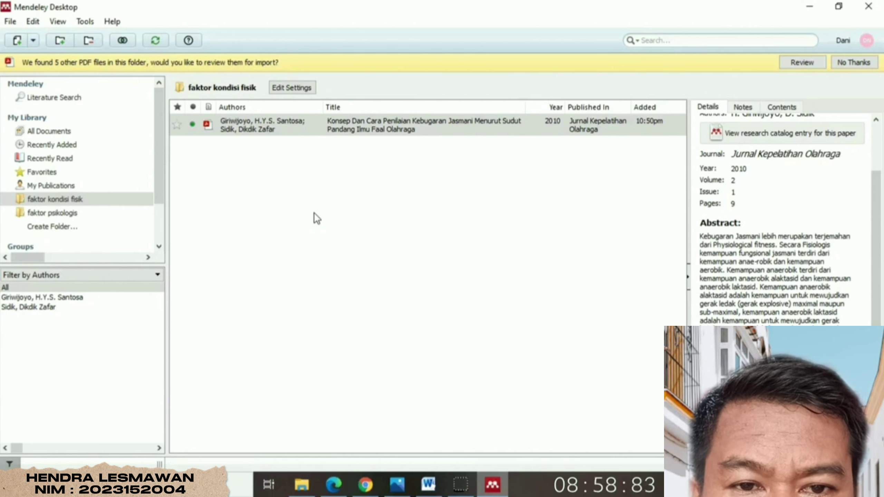
click(35, 42)
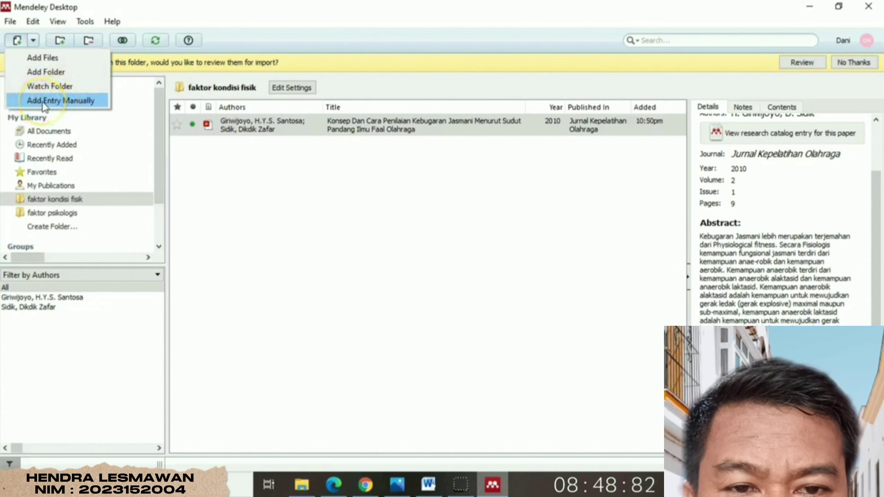
- Create a new Book reference titled 'Statistika Dasar'
click(54, 101)
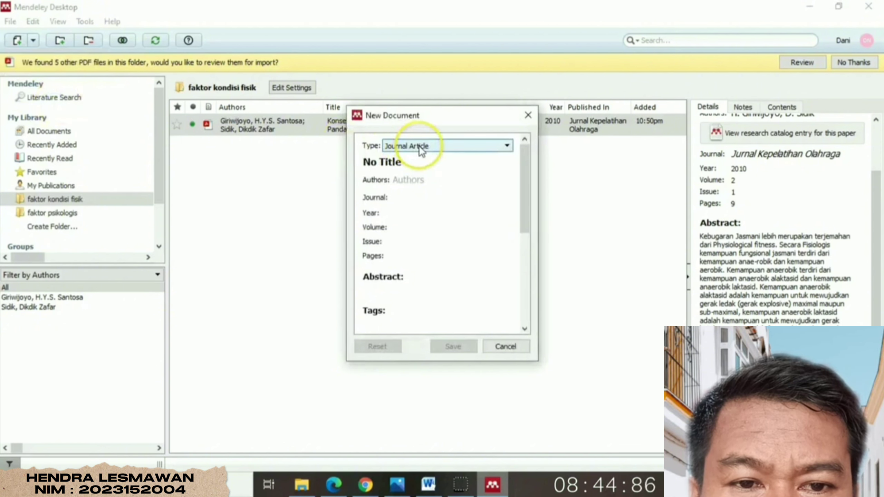
click(461, 146)
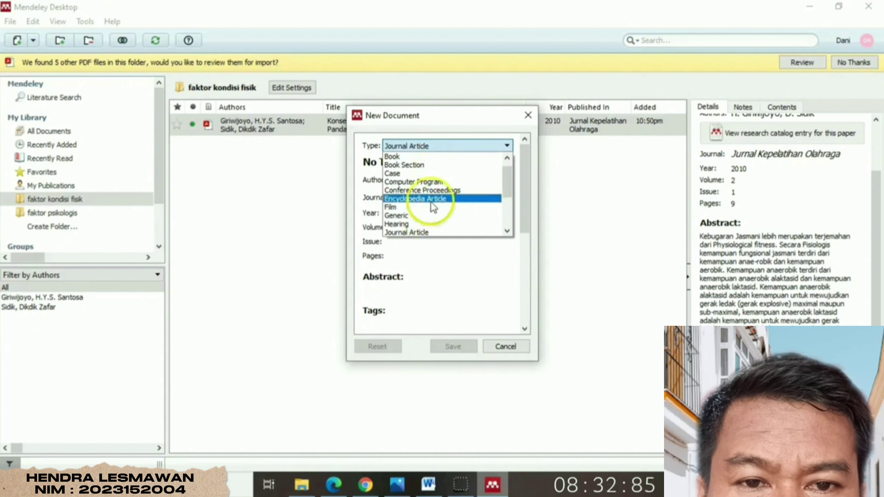
click(425, 157)
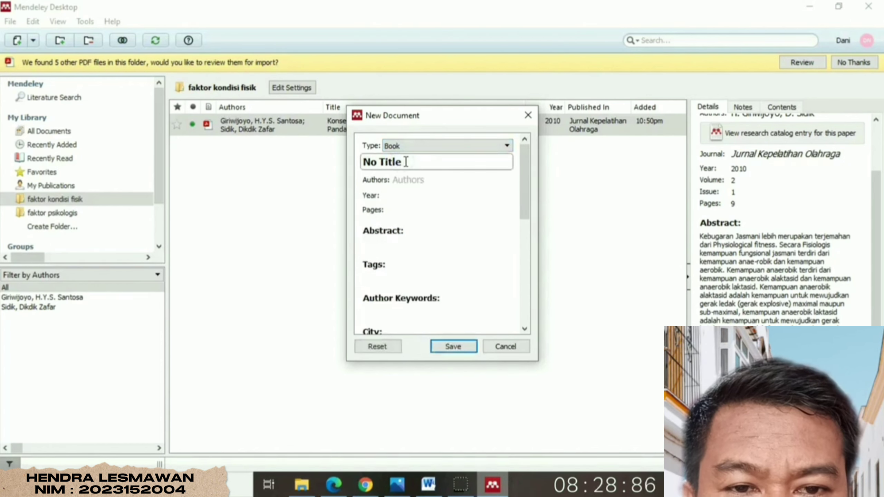
drag(406, 162, 356, 163)
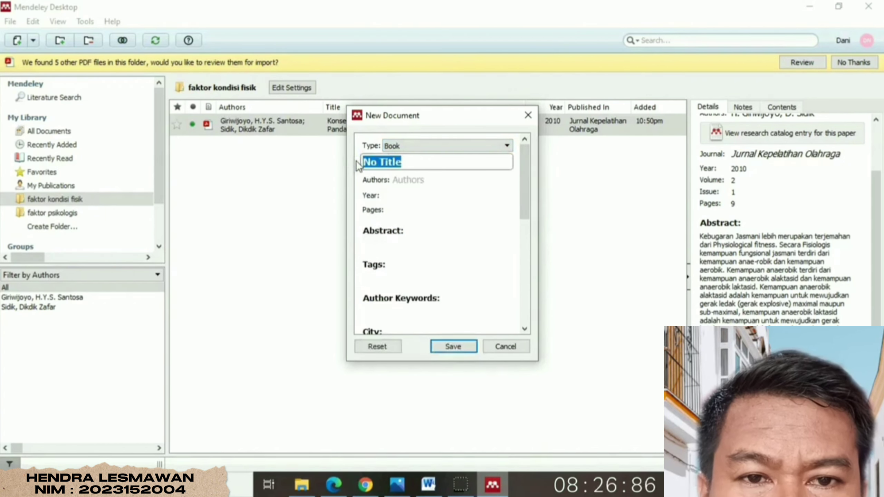
text(S)
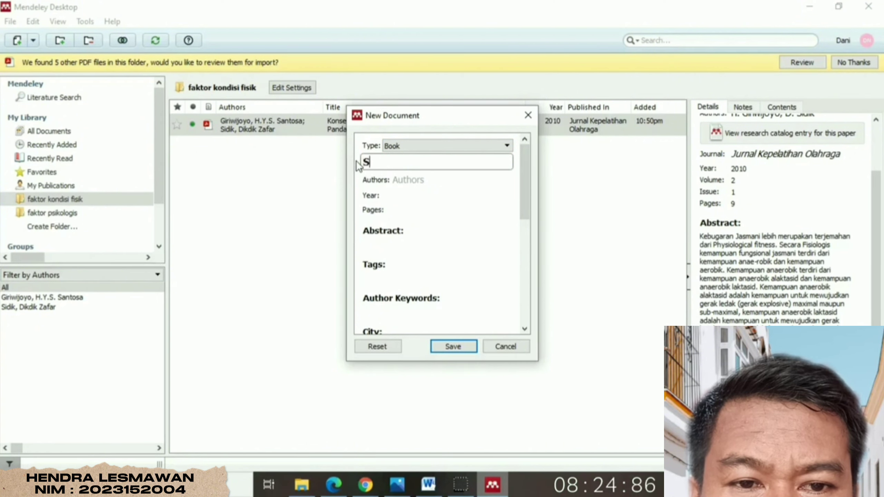
text(tatist)
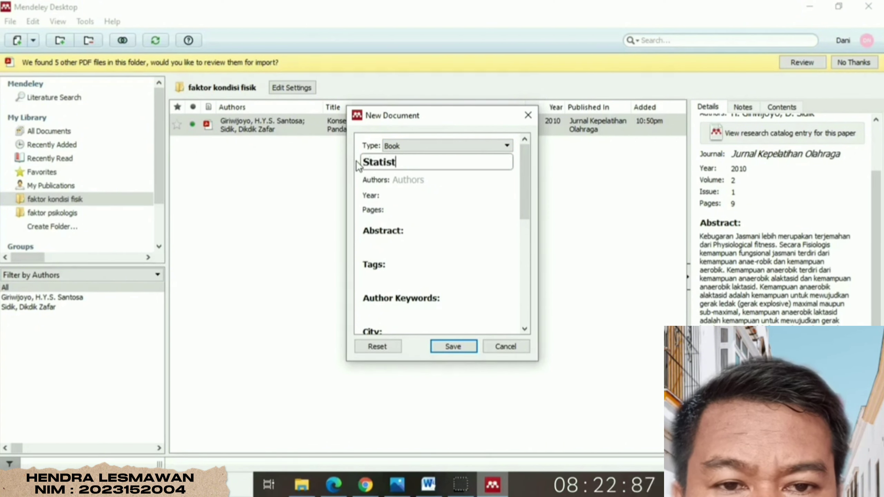
text(ika D)
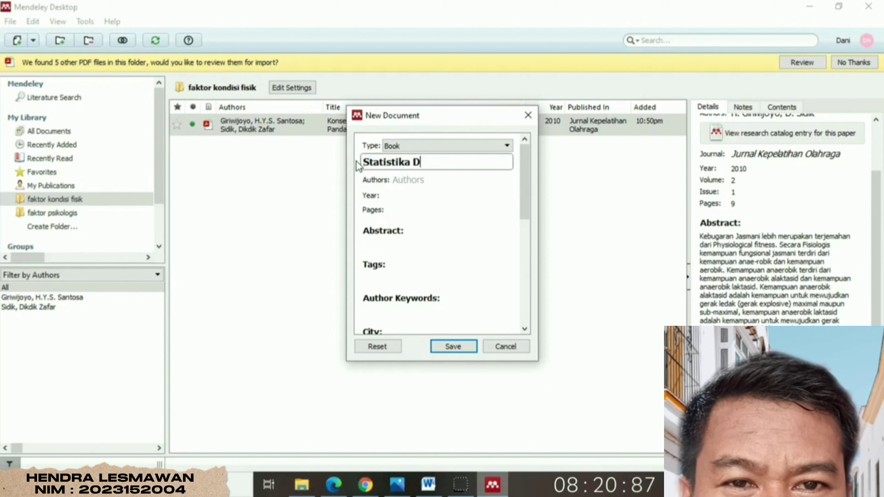
text(asar)
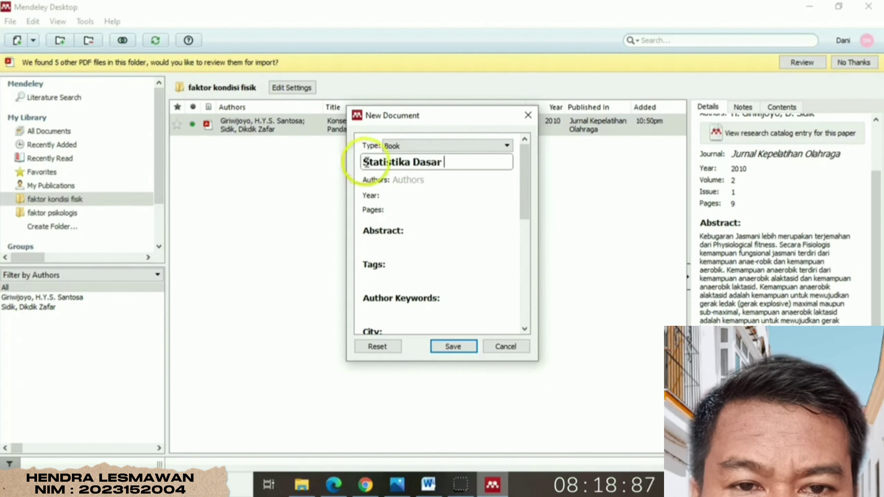
click(403, 179)
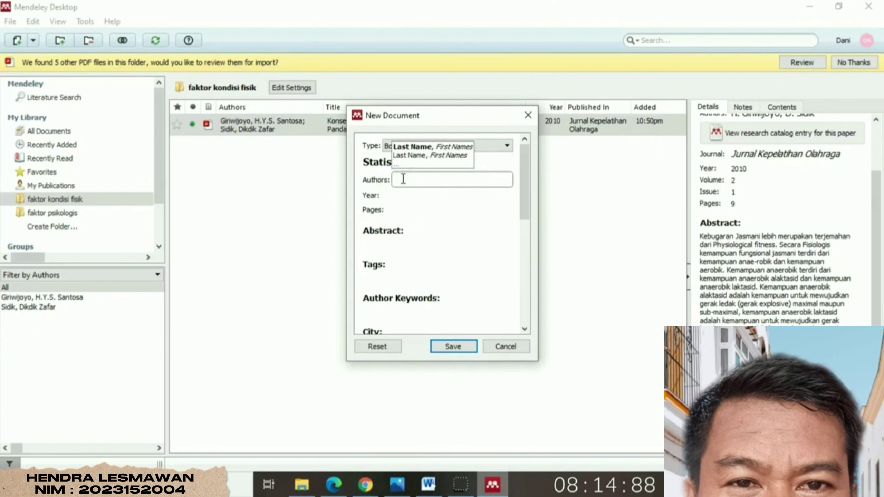
- Enter the book's author name, year 2017 and 178 pages
click(416, 164)
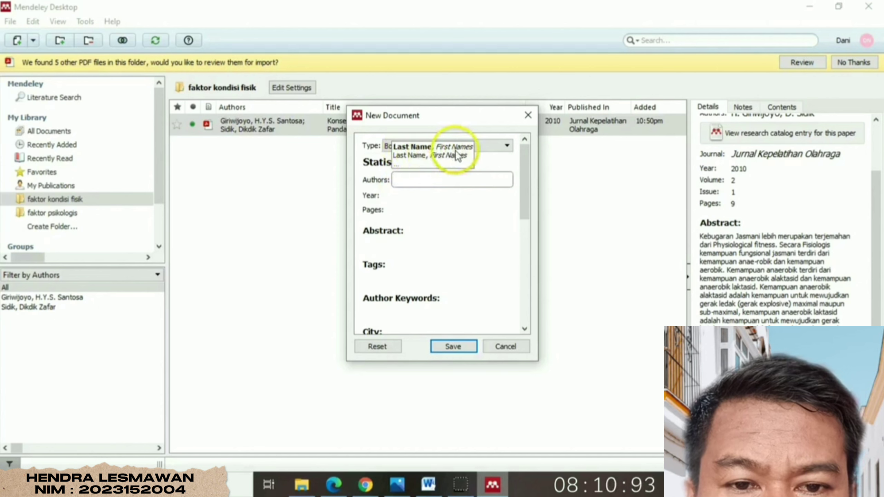
click(411, 178)
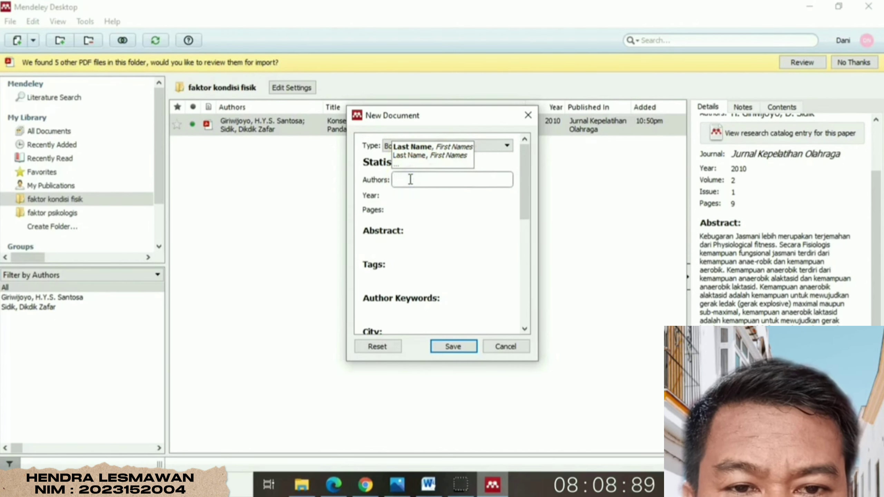
text(H)
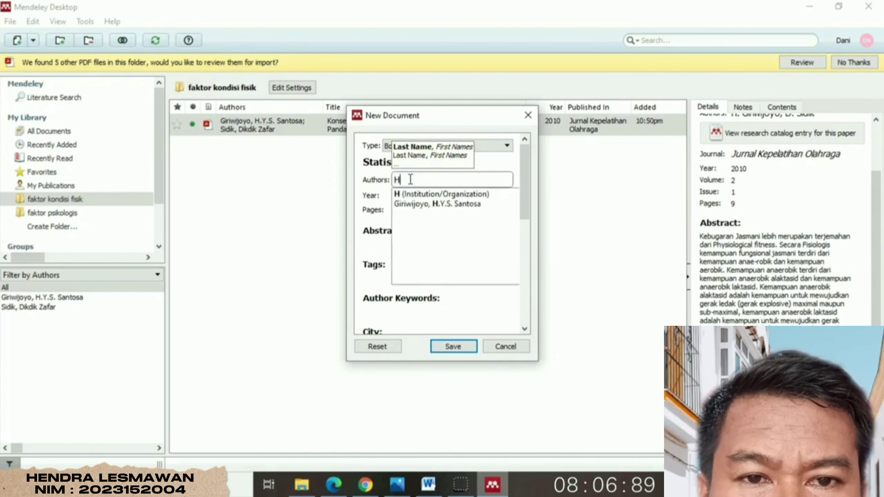
text(aqiyah, )
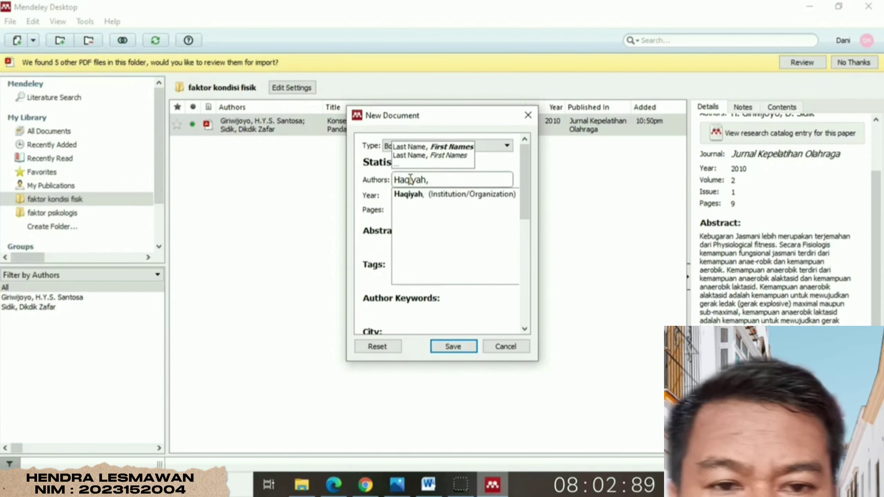
text(Arid)
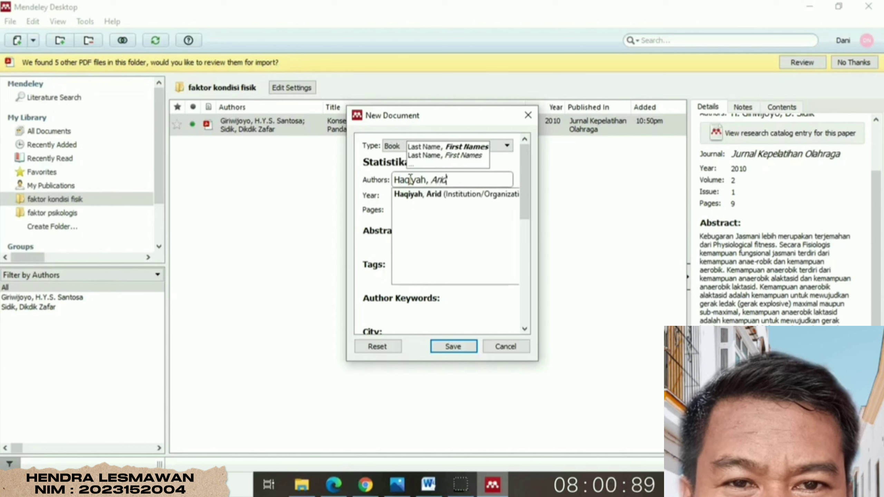
text(hotul)
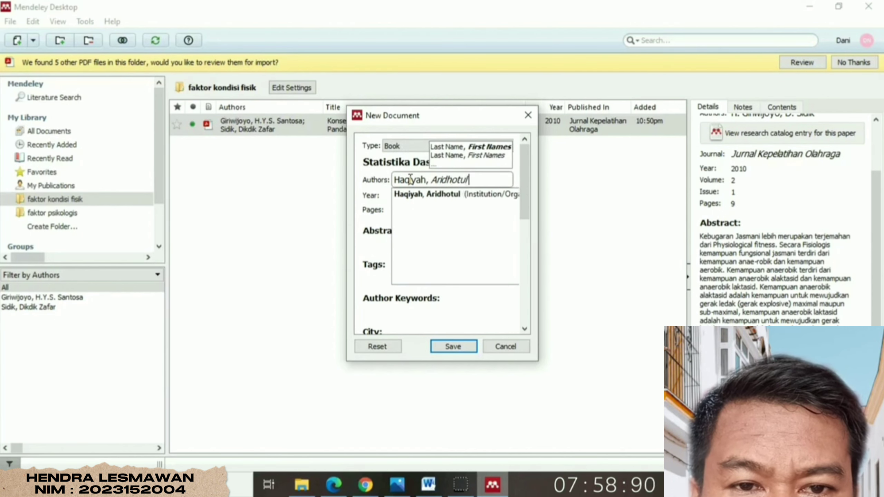
click(374, 198)
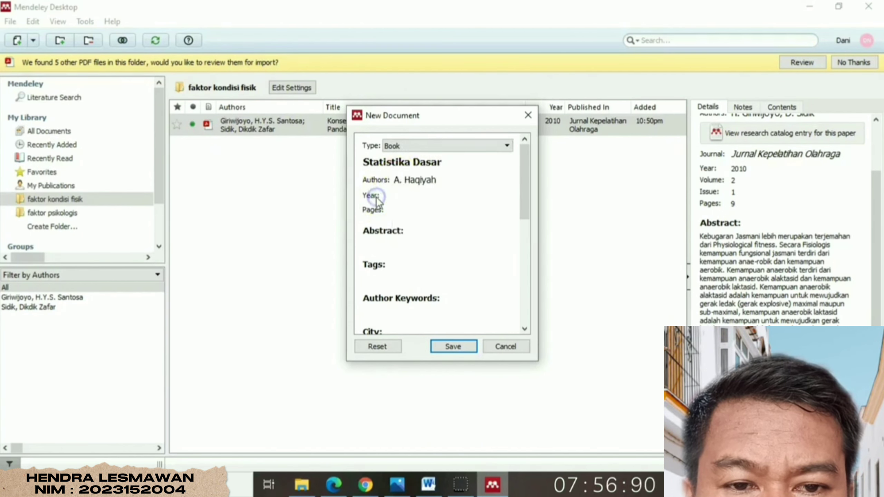
click(400, 198)
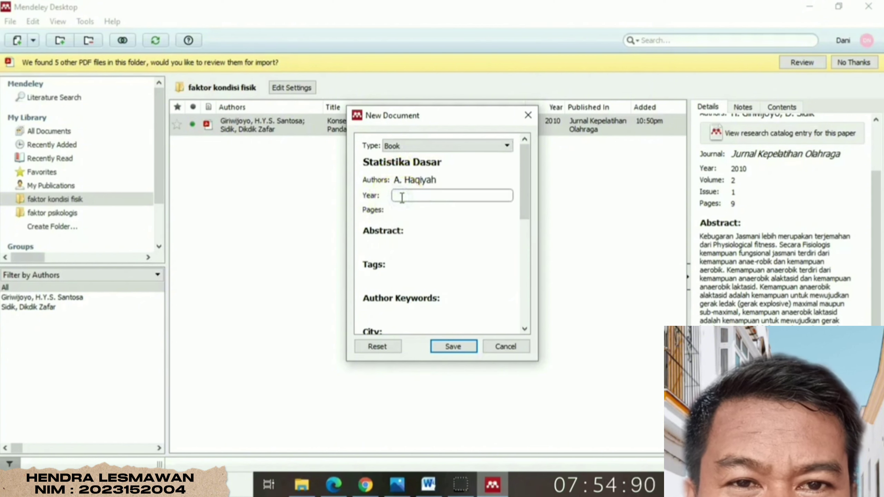
text(2017)
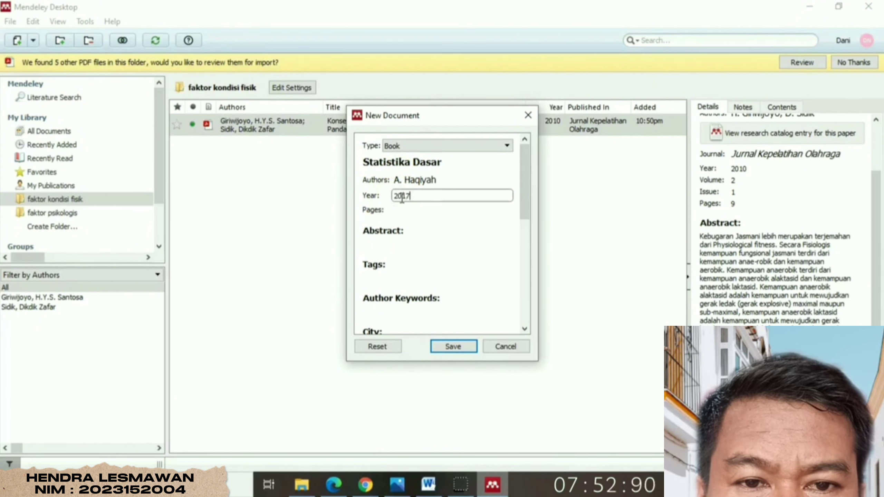
click(403, 210)
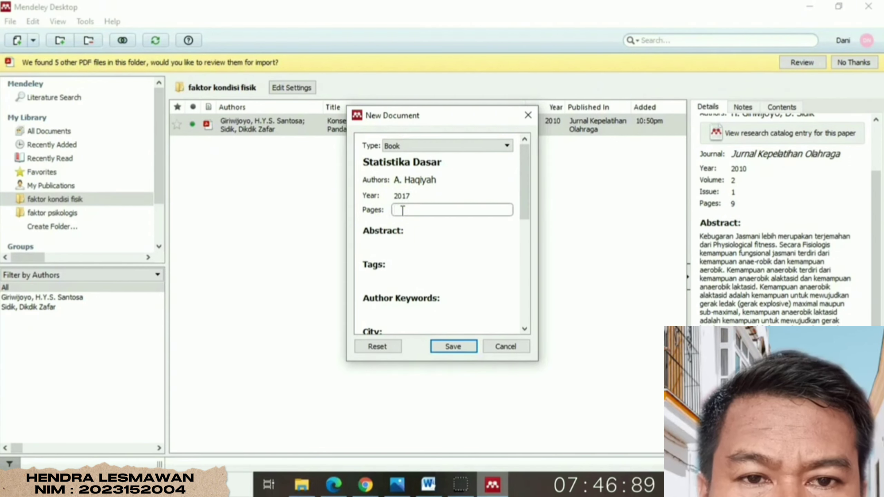
text(178)
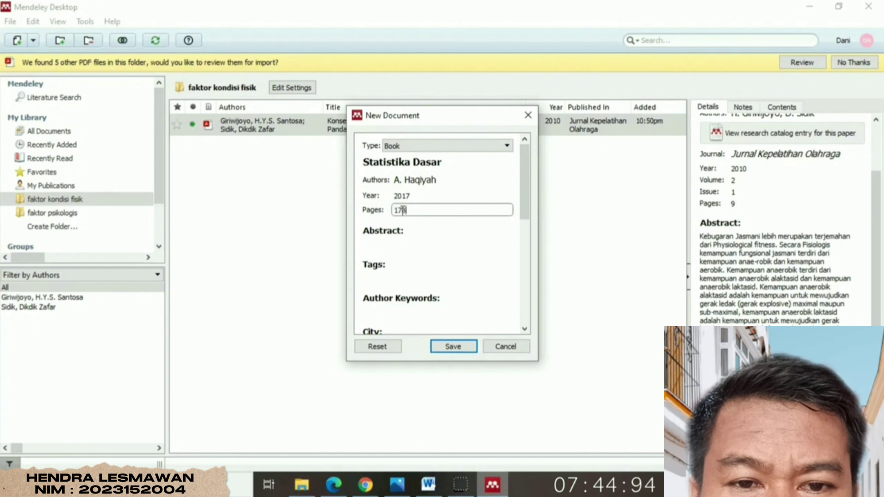
click(405, 221)
drag(525, 195, 530, 252)
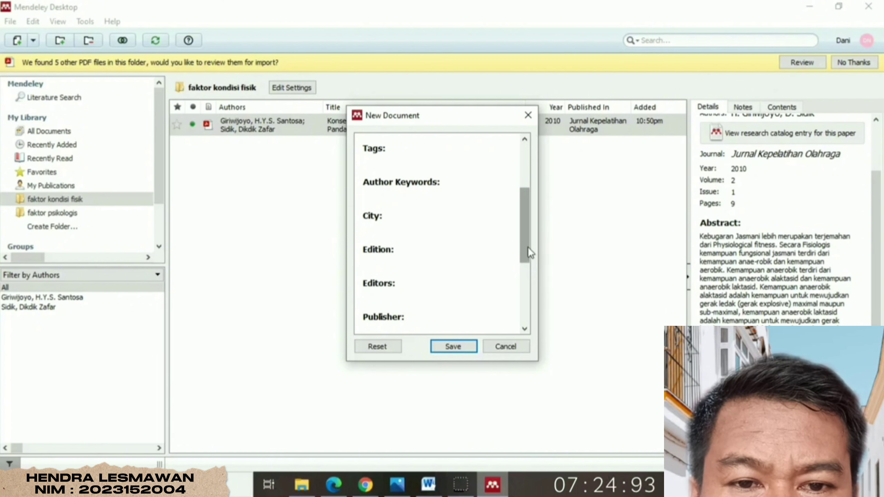
- Set the city to Jakarta and the publisher to PT. Rajagrafindo, then save the book entry
drag(528, 247, 527, 253)
click(389, 216)
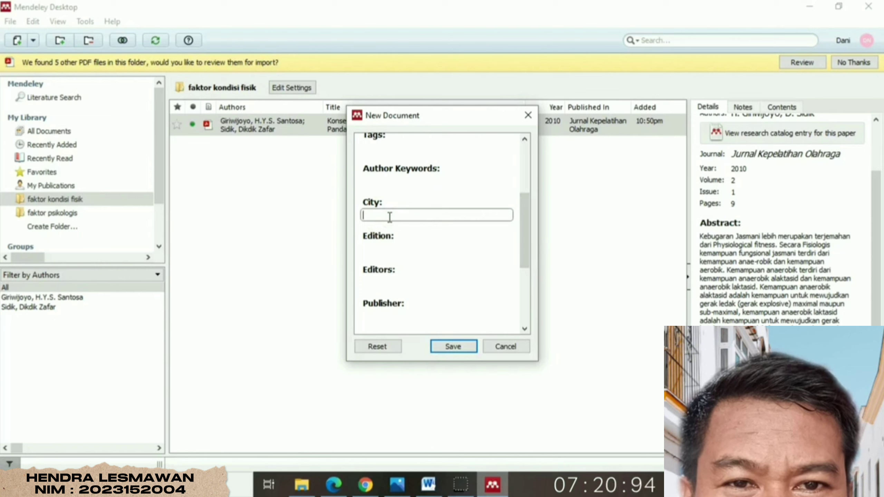
text(Jakarta)
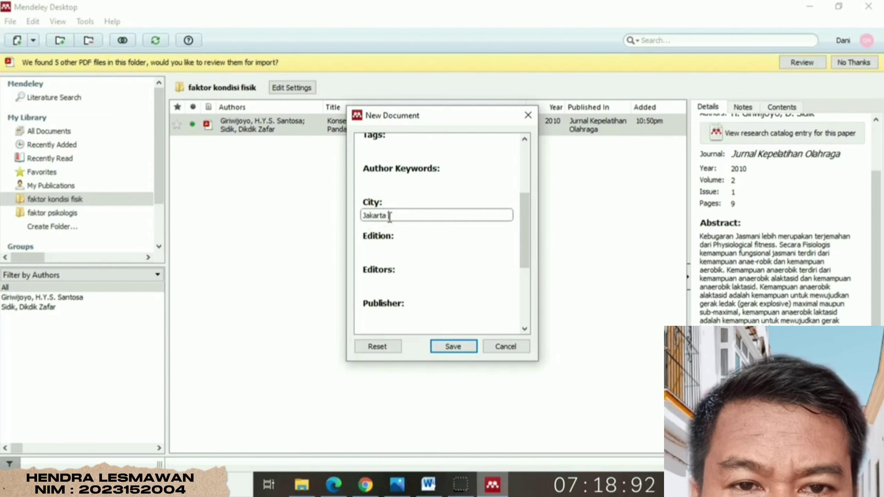
click(529, 223)
drag(527, 223, 527, 251)
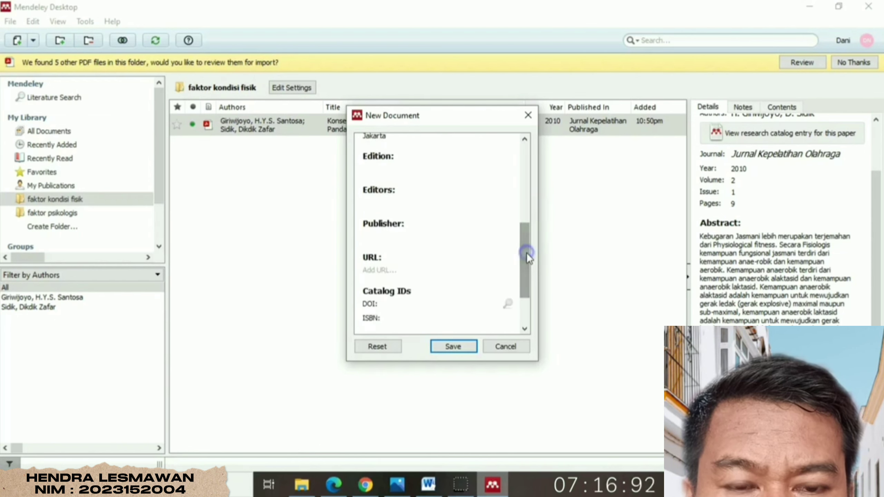
click(383, 237)
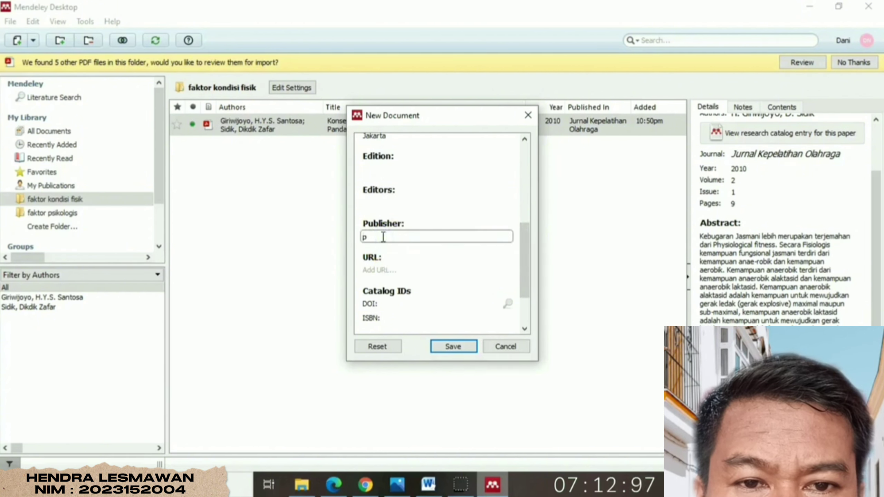
text(PT. R)
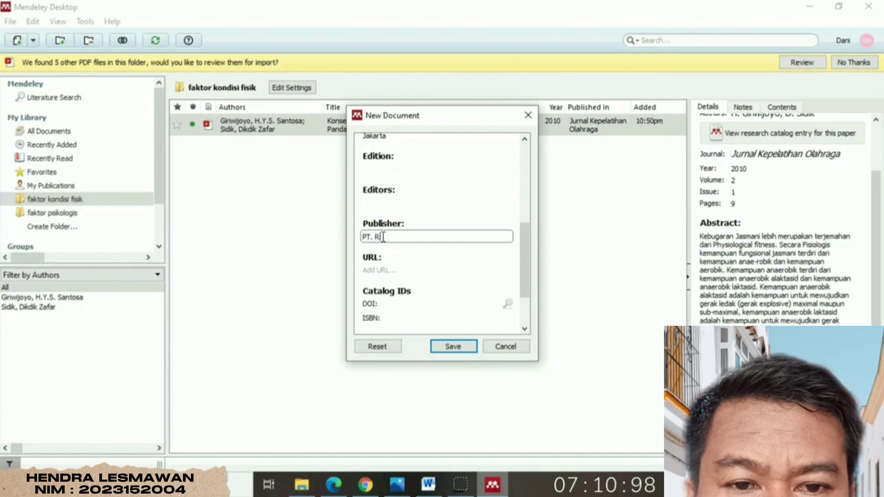
text(aja)
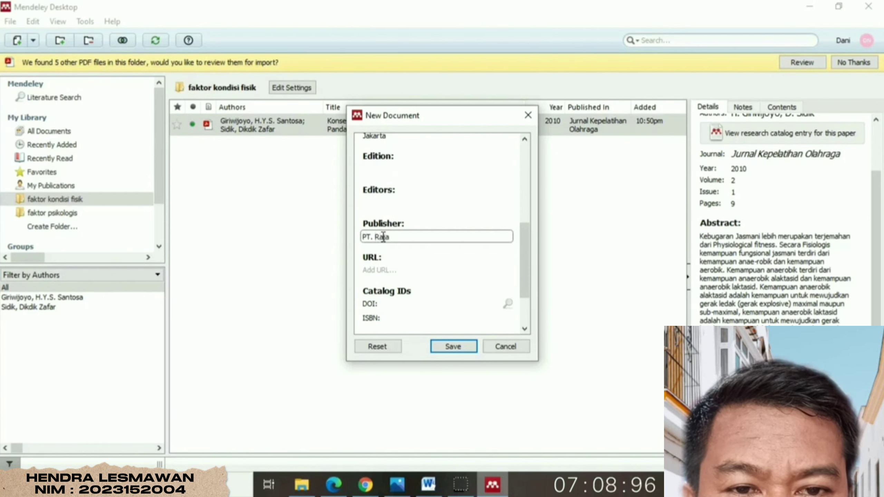
text(grafindo)
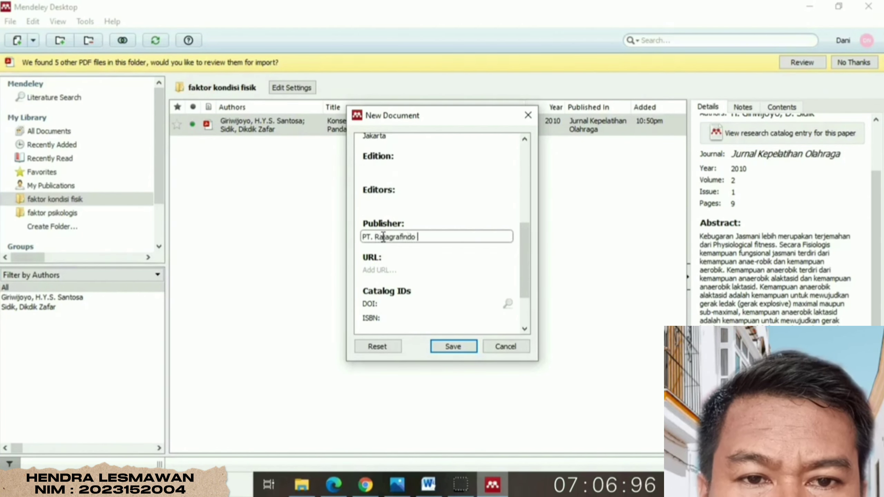
click(453, 346)
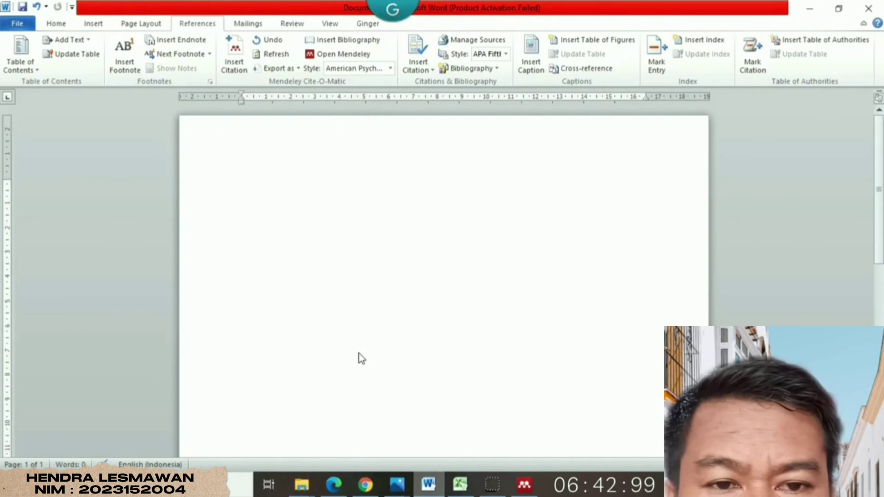
- Switch from Word back to Mendeley Desktop using the taskbar
click(525, 485)
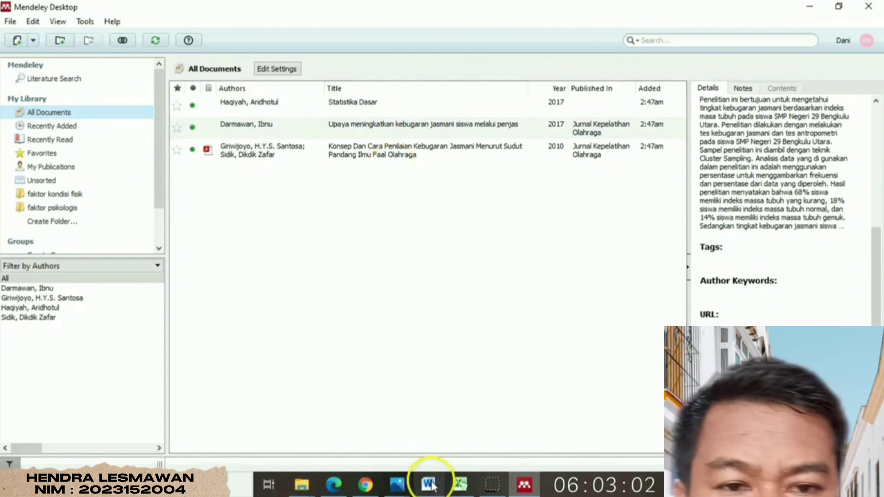
- Select the 2010 Konsep Dan Cara Penilaian article and scroll its Details to read the abstract
click(442, 151)
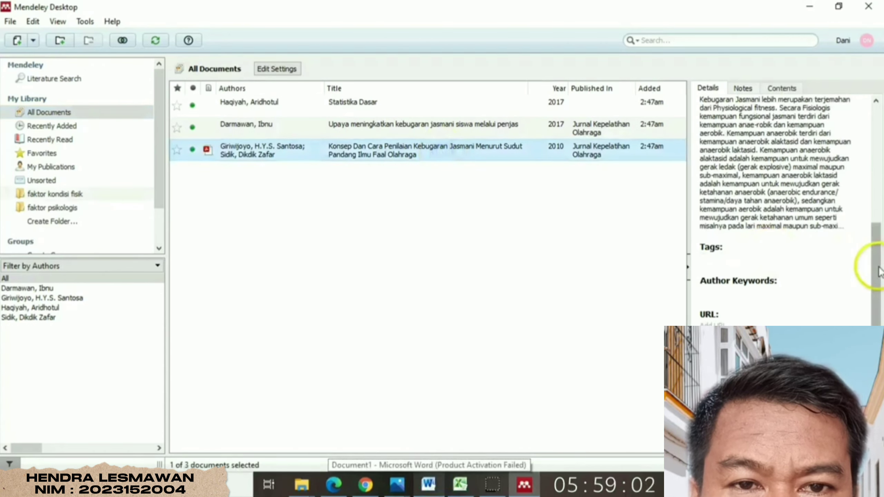
scroll(878, 257, up, 2)
scroll(878, 258, up, 5)
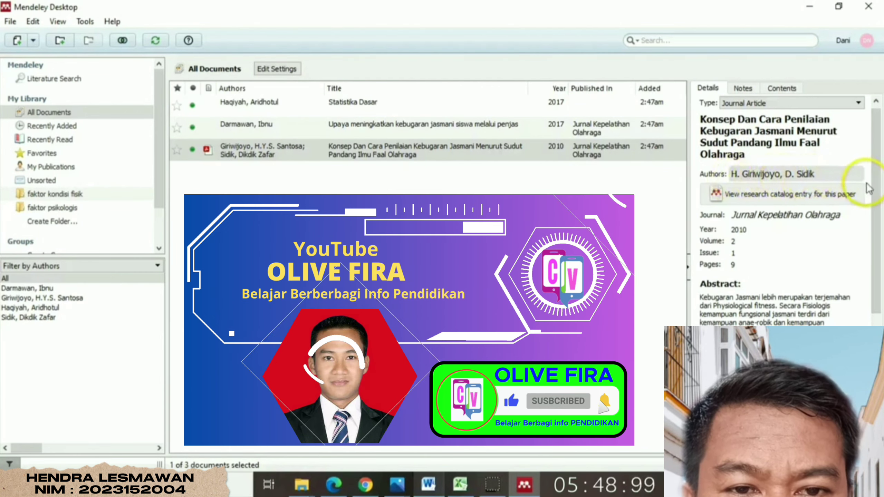
drag(880, 190, 883, 234)
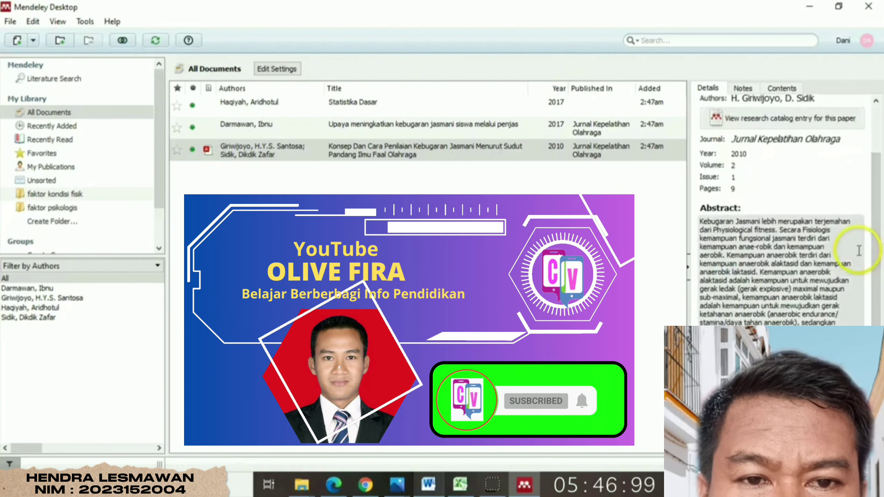
drag(878, 270, 878, 272)
scroll(878, 276, down, 2)
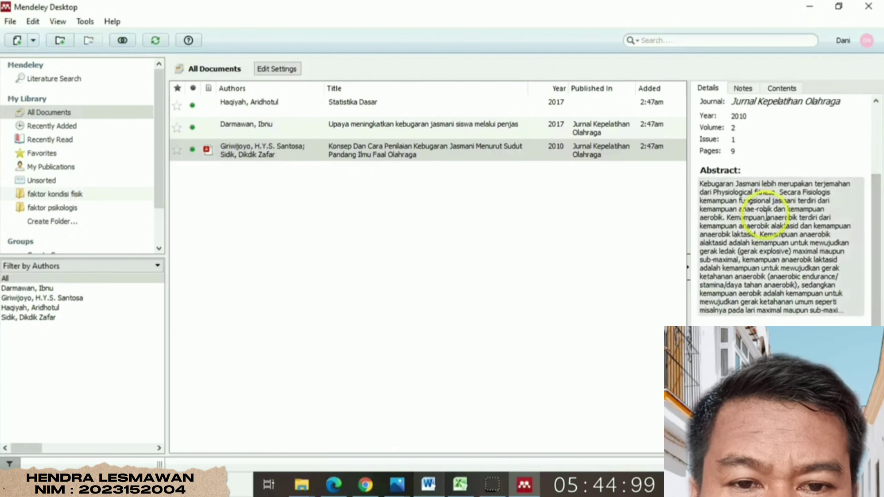
scroll(878, 271, down, 4)
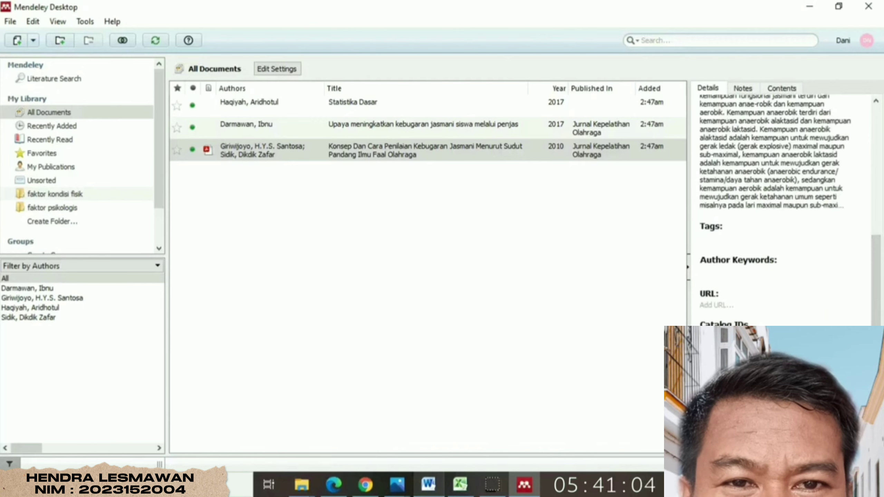
- Open the Konsep Dan Cara Penilaian article's PDF in Mendeley's reader
key(Return)
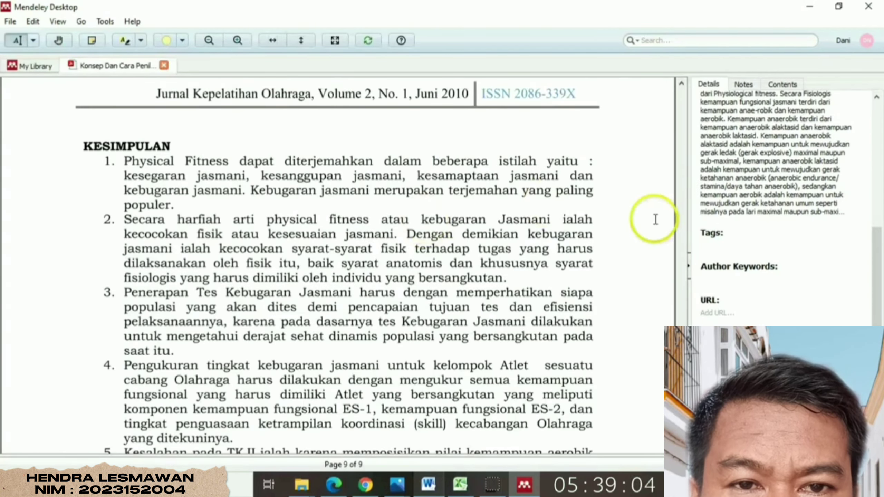
drag(681, 414, 684, 240)
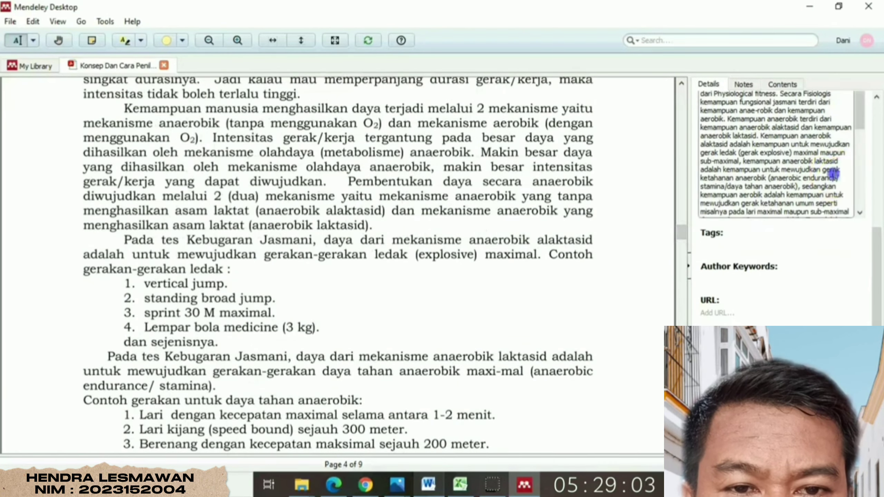
drag(860, 114, 861, 211)
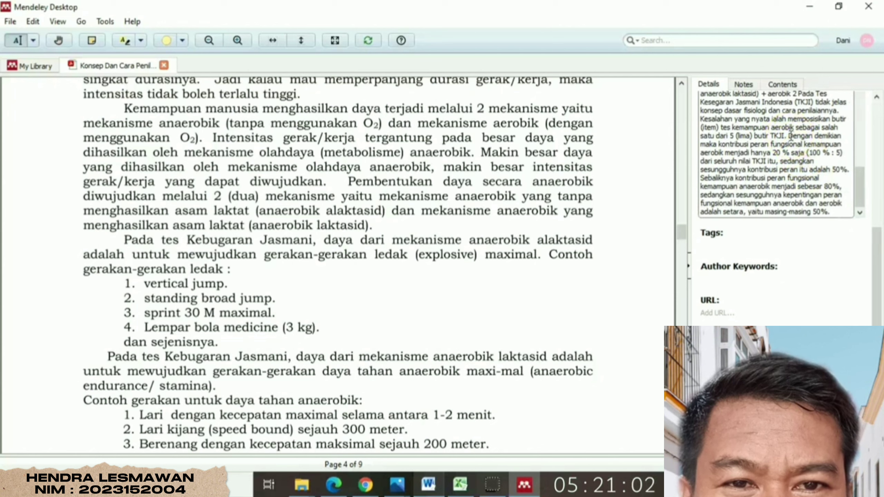
- Copy the abstract from 'Dengan demikian' to its end and return to Word
drag(789, 135, 836, 212)
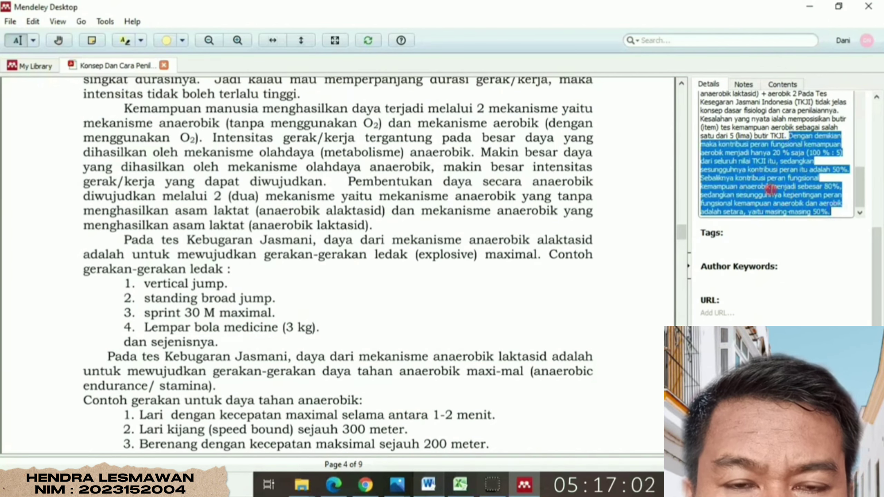
right_click(772, 190)
click(802, 248)
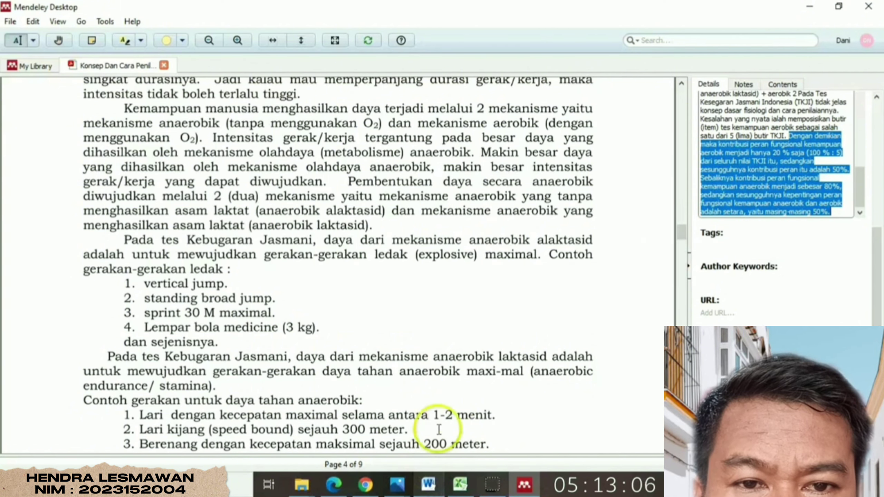
click(428, 484)
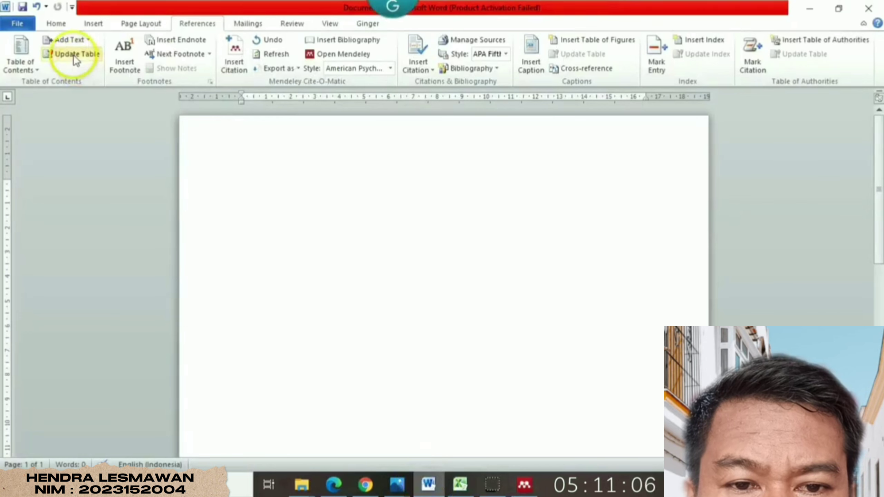
- Paste the copied abstract passage into the Word document and delete its final period
click(56, 23)
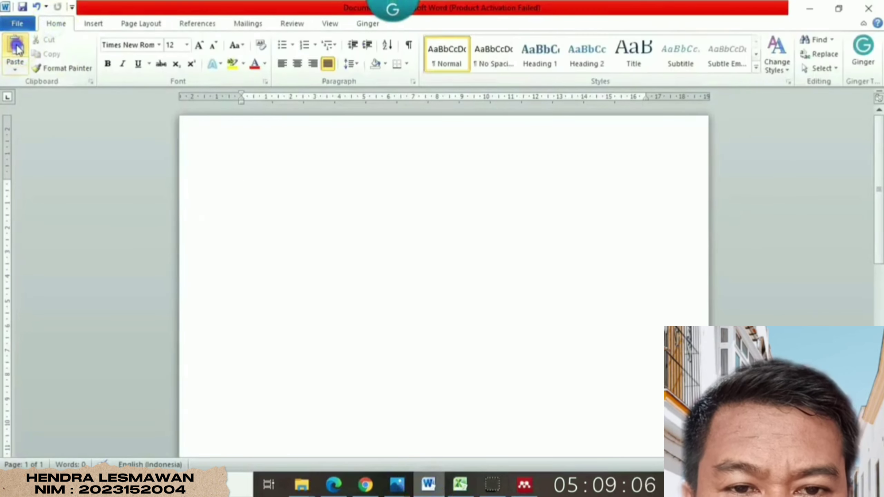
click(19, 45)
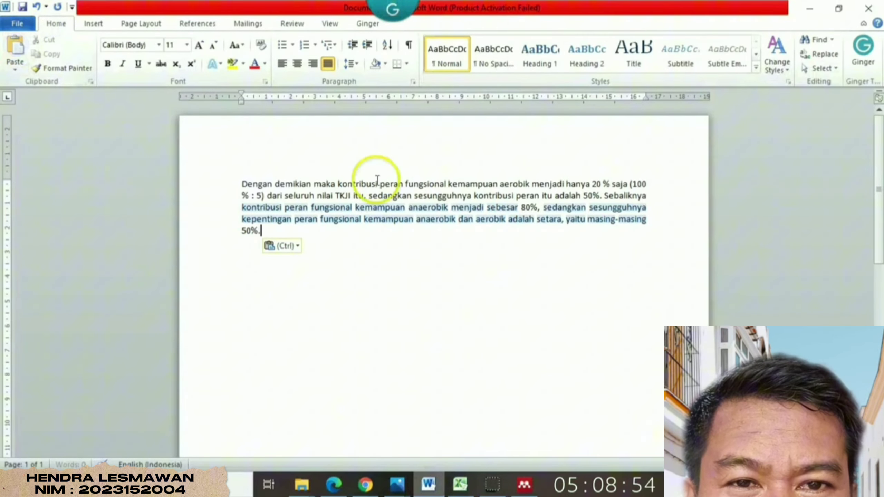
click(344, 239)
key(BackSpace)
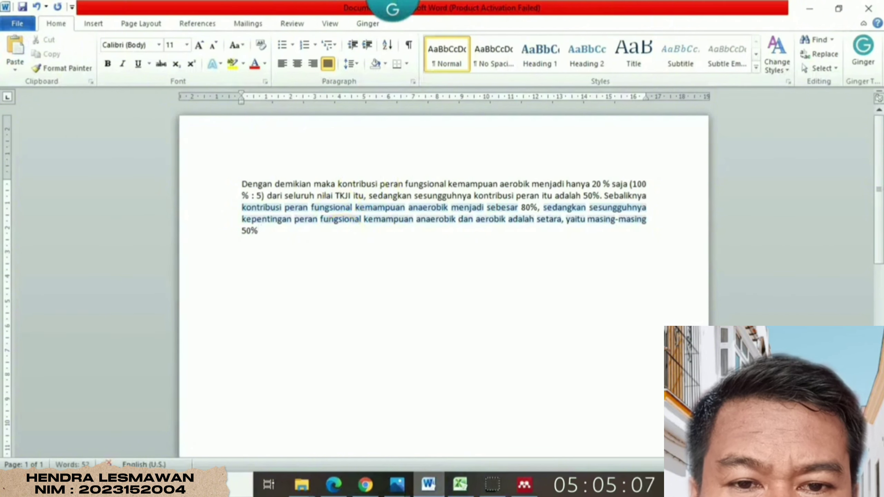